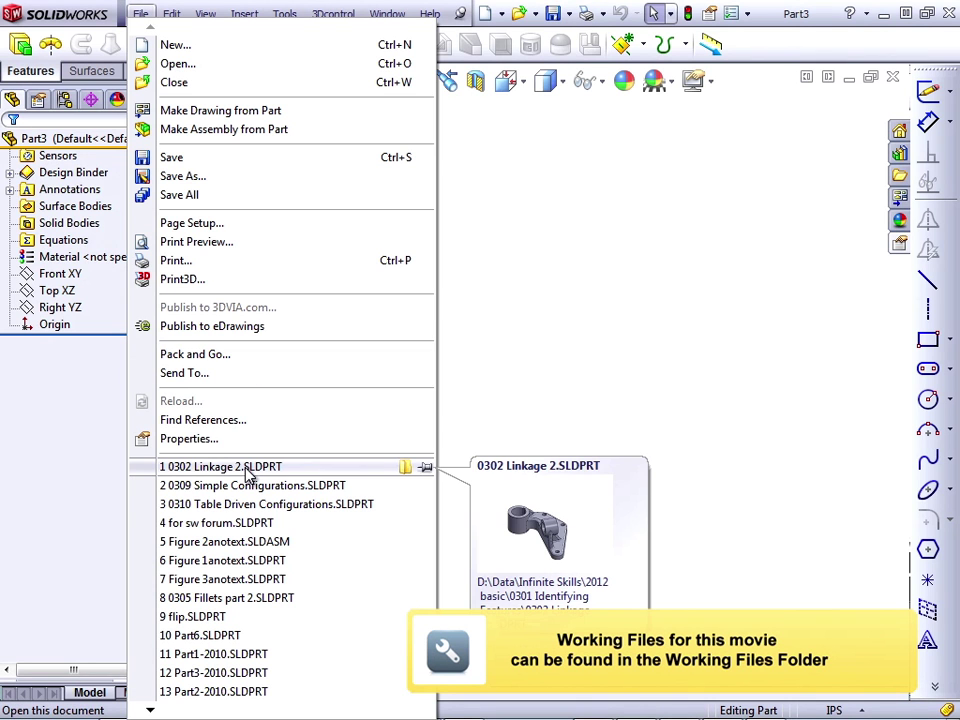
Open 0302 Linkage 2.SLDPRT from the File menu's recent documents list
click(249, 470)
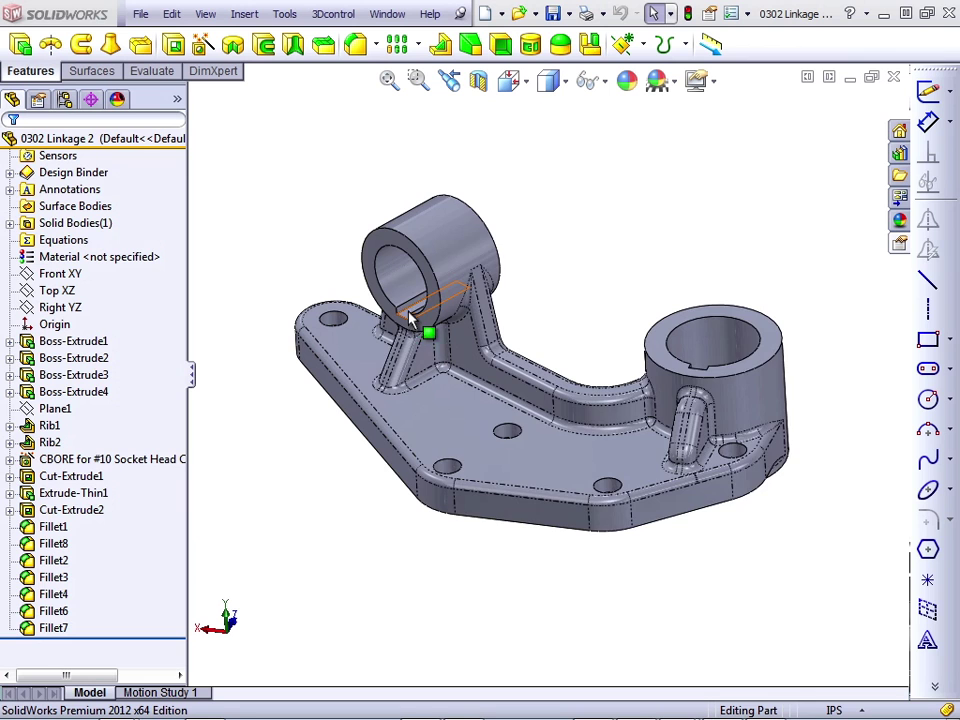
Zoom in on the upper boss and select the keyway cut feature, Cut-Extrude1
scroll(436, 335, down, 3)
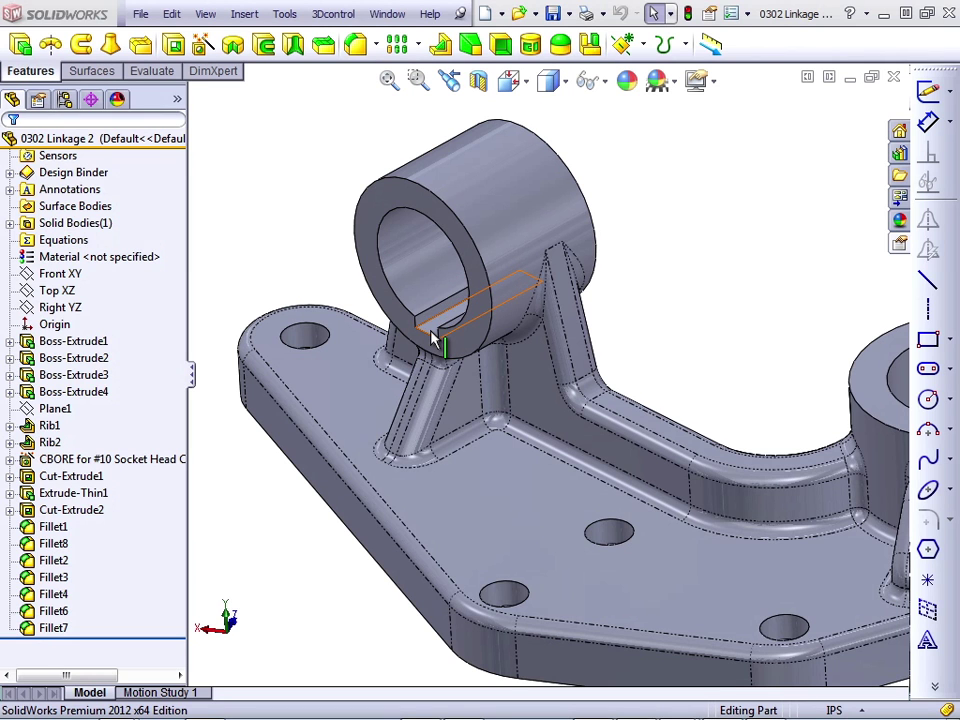
click(433, 340)
click(86, 478)
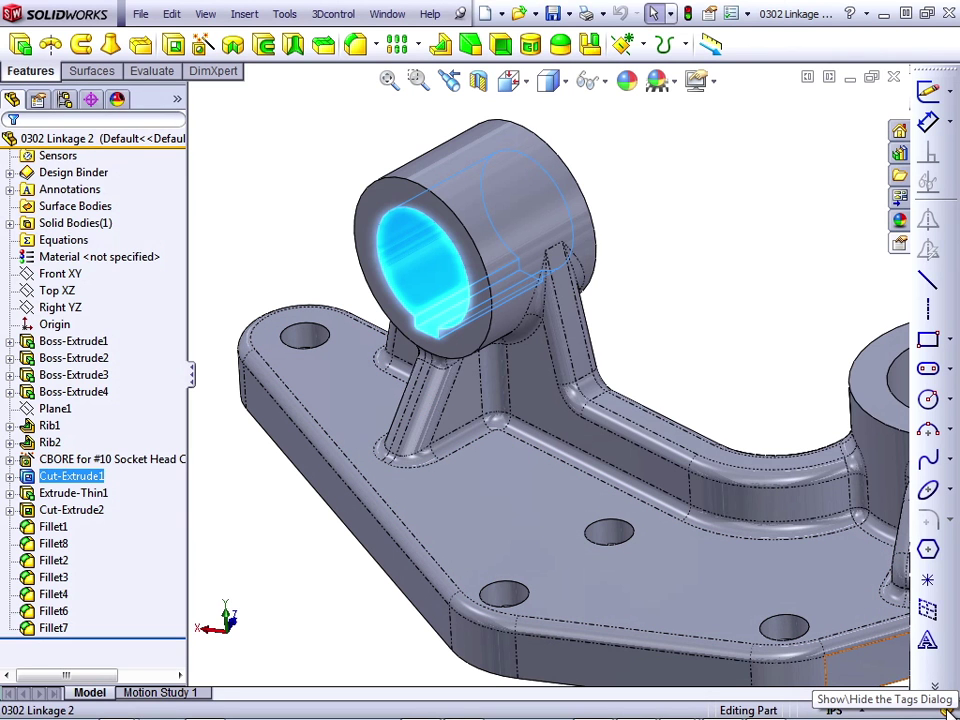
Add the tag 'broached keyway' to the selected Cut-Extrude1 keyway cut
click(945, 710)
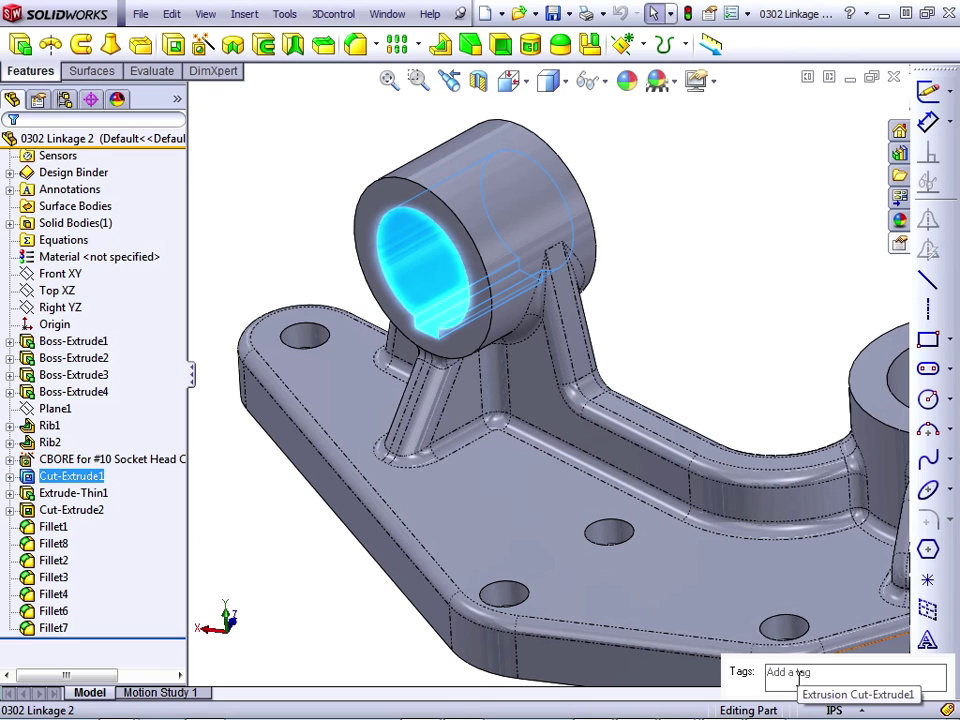
click(799, 677)
text(broached keyway;)
key(Escape)
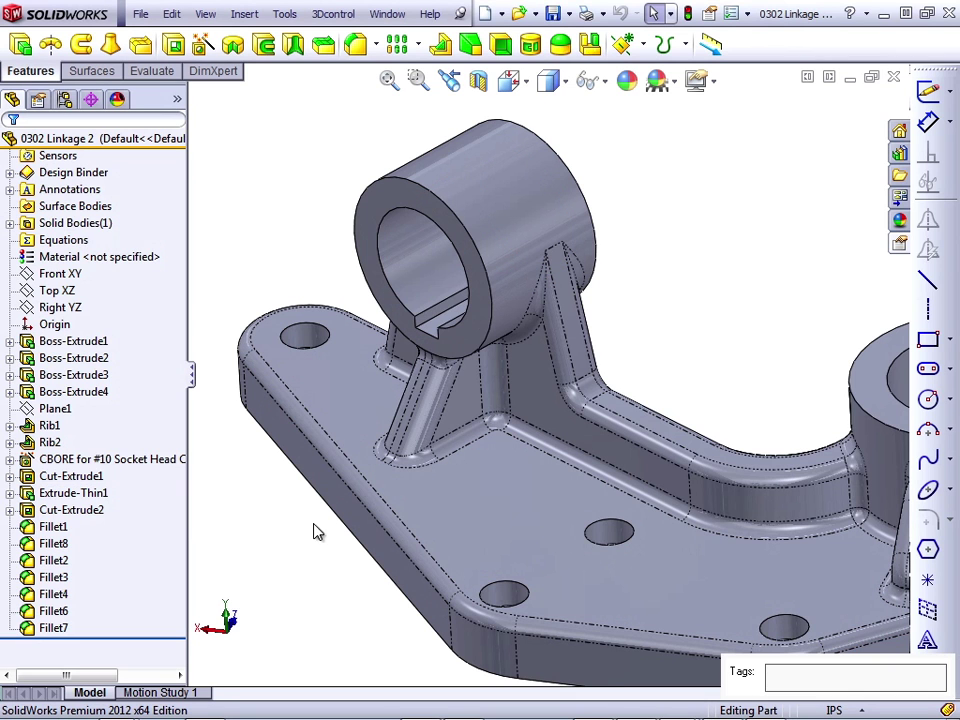
Tag the CBORE for #10 Socket Head Cap Screw feature with '#10 Cbore'
click(122, 461)
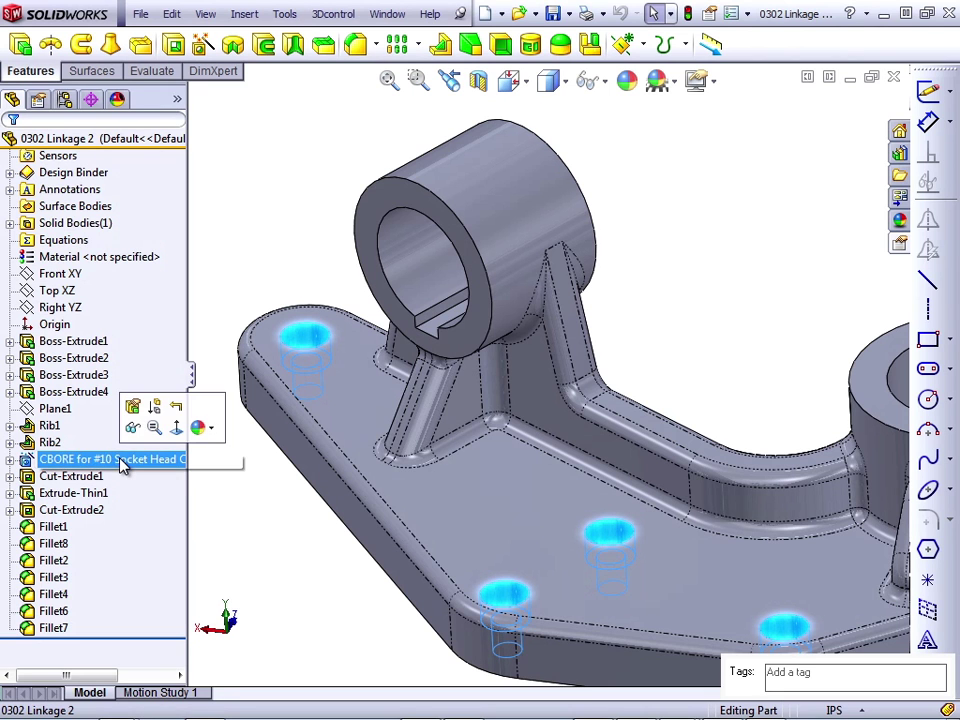
click(797, 675)
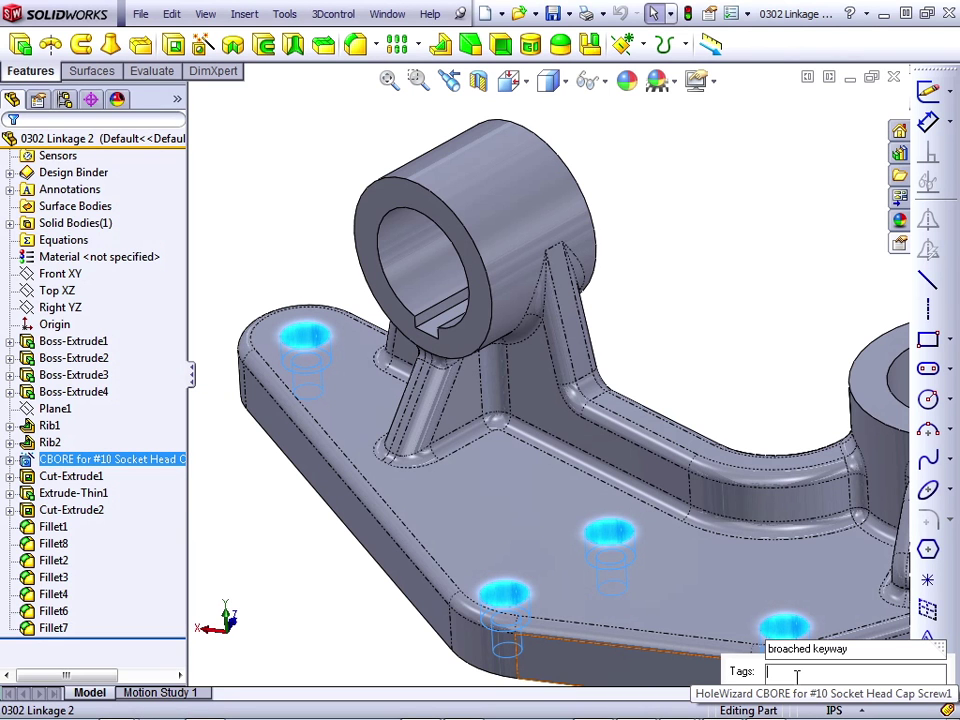
text(#1)
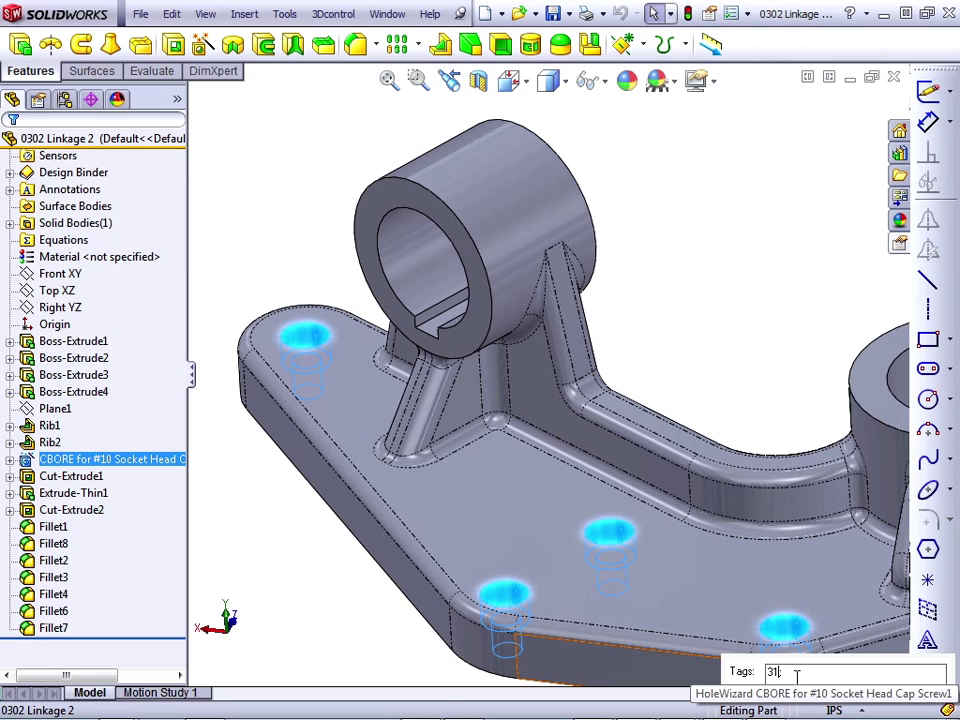
text(0 Cbore tool;)
click(392, 626)
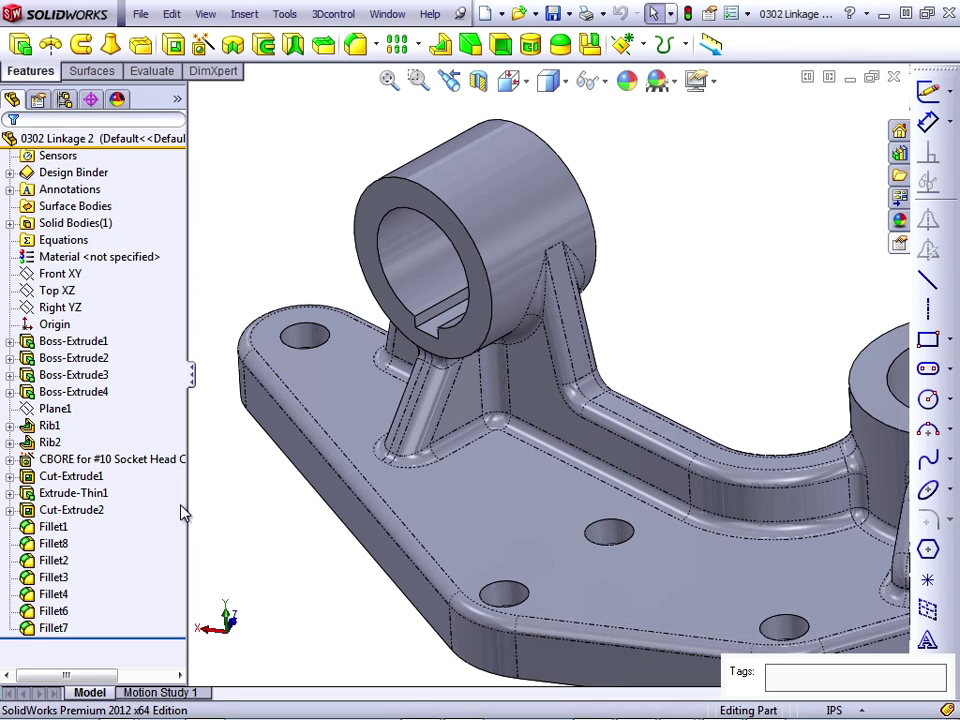
Add a comment to Boss-Extrude4 reading 'This feature is driven by equations'
click(97, 392)
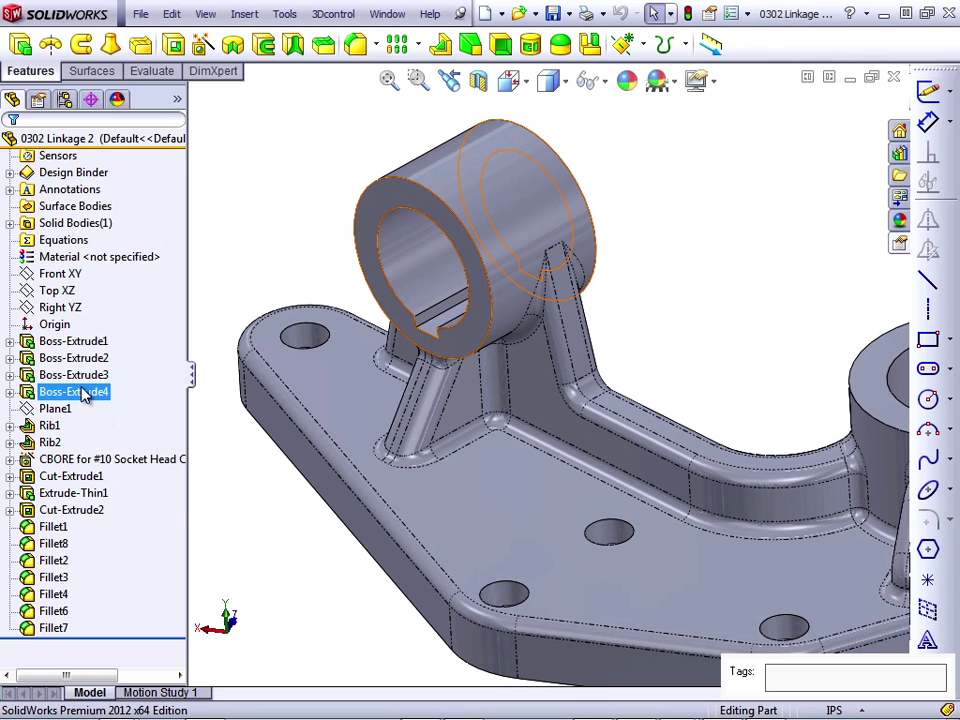
right_click(85, 393)
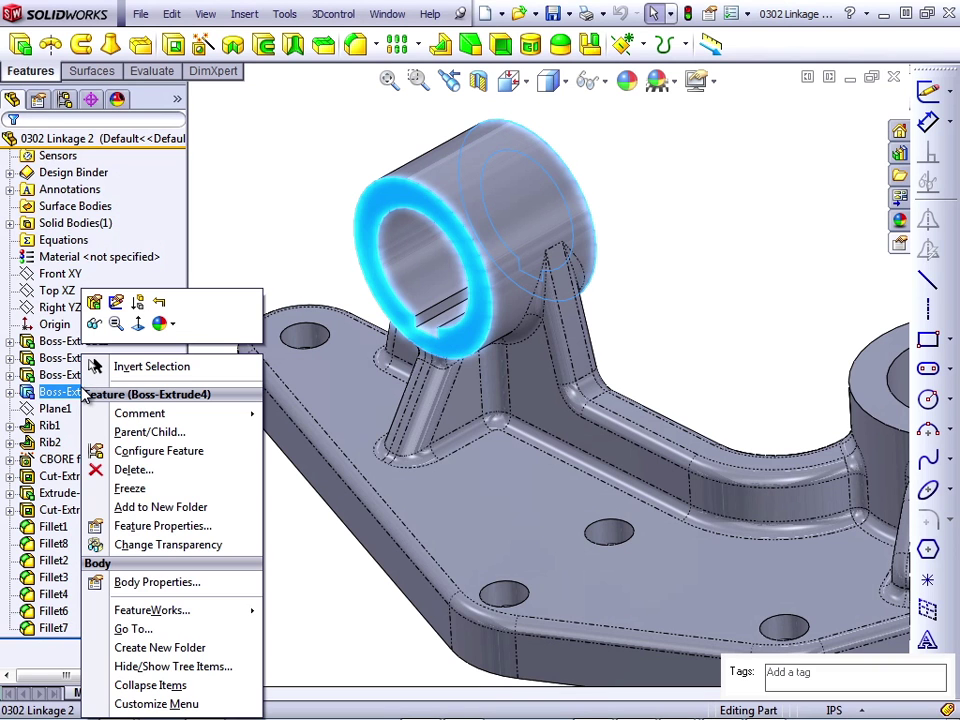
mouse_move(150, 418)
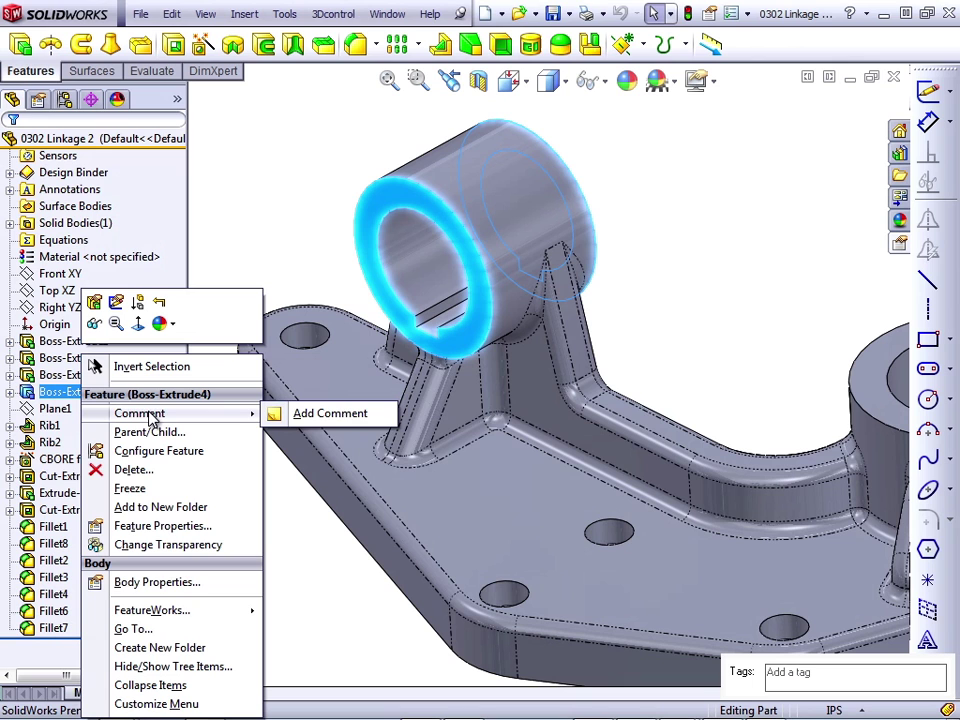
click(300, 415)
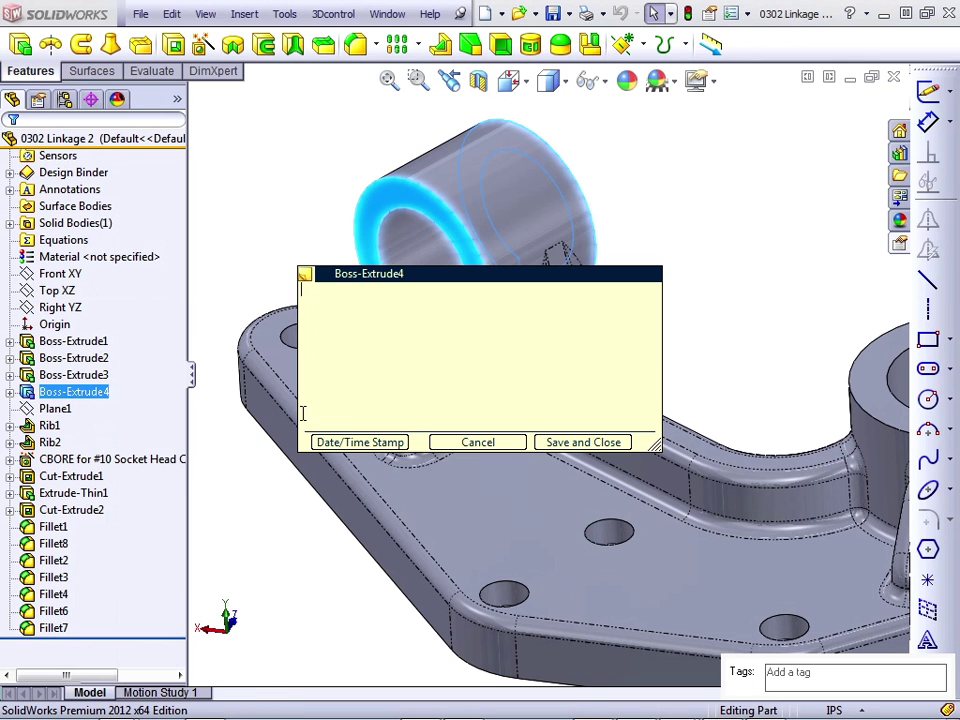
text(This feature is driven by )
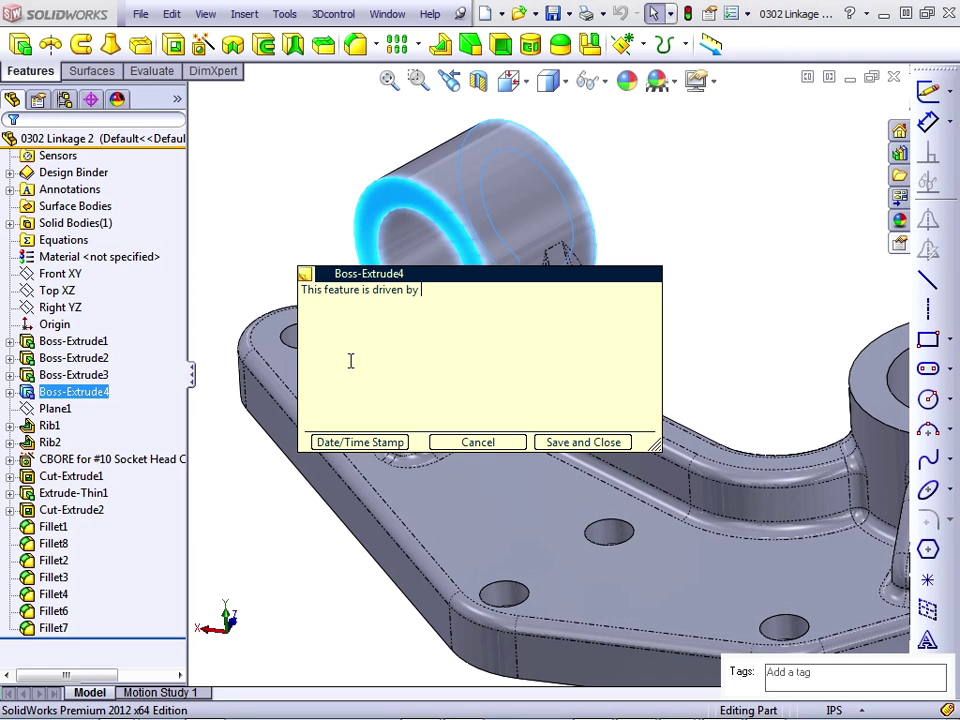
text(equations)
Insert a date/time stamp, move the comment text after it, and save the comment
click(378, 443)
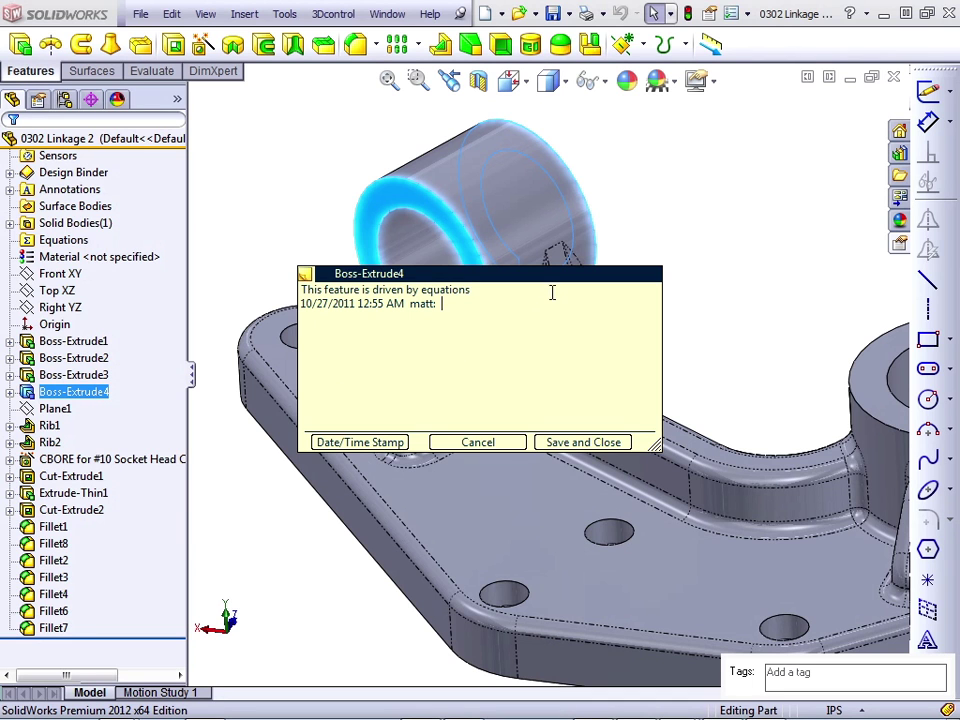
drag(474, 291, 300, 291)
key(ctrl+x)
click(471, 303)
key(ctrl+v)
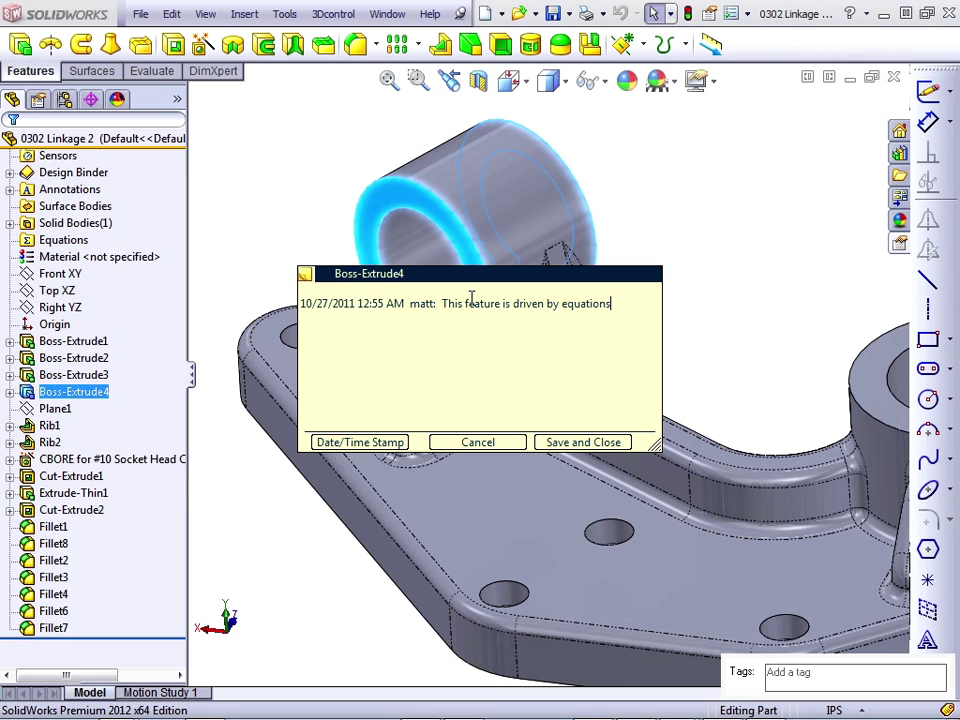
click(553, 442)
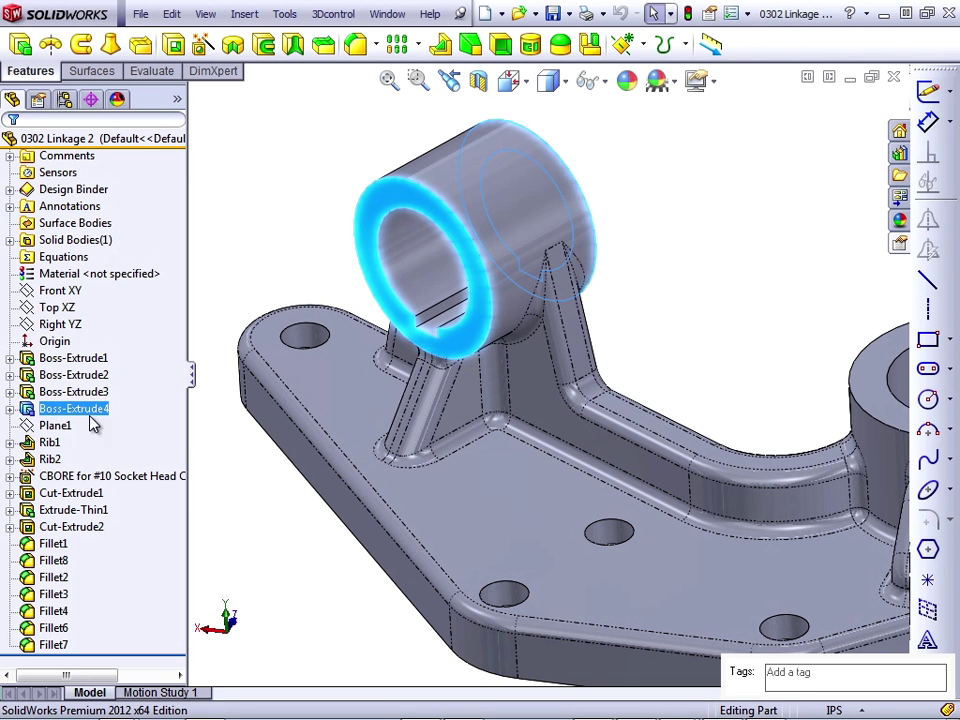
Expand the Comments folder to review the Boss-Extrude4 comment, then collapse it
click(9, 157)
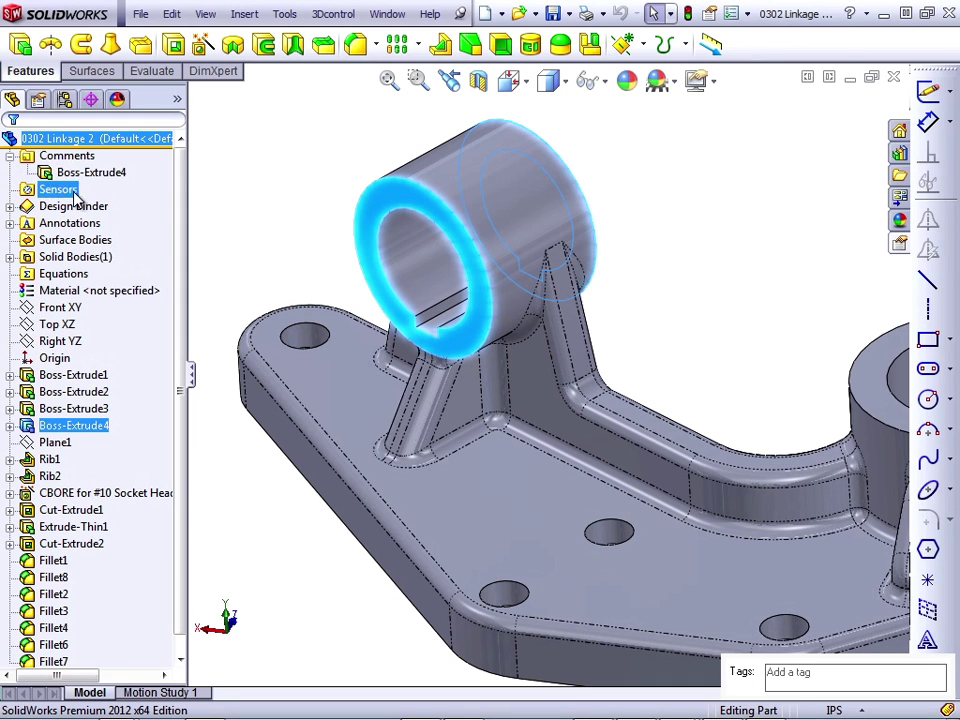
click(120, 174)
mouse_move(99, 178)
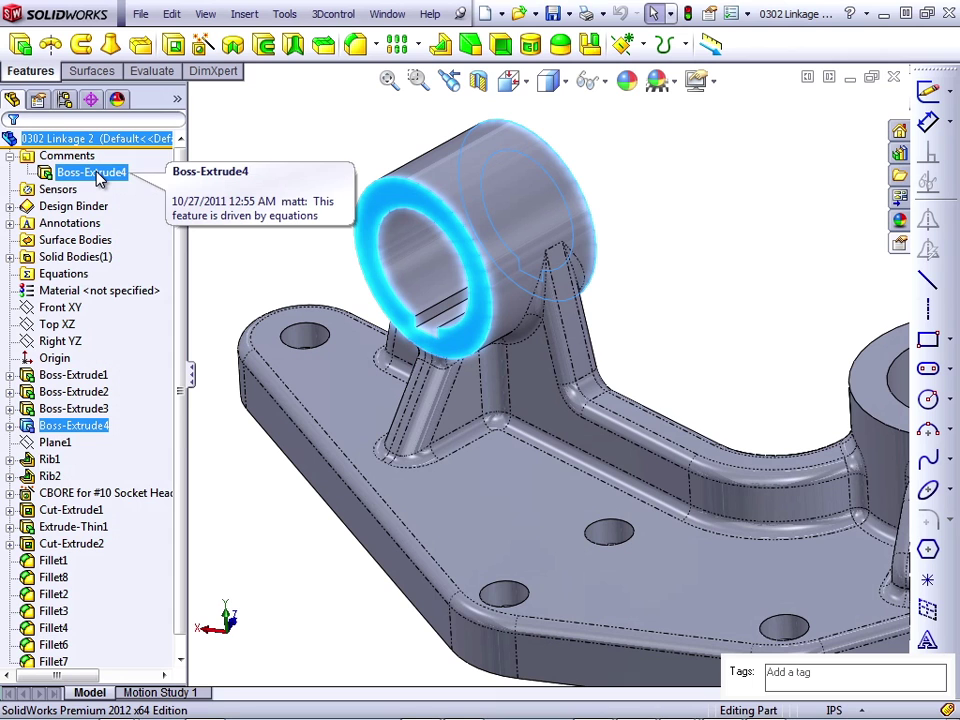
click(9, 157)
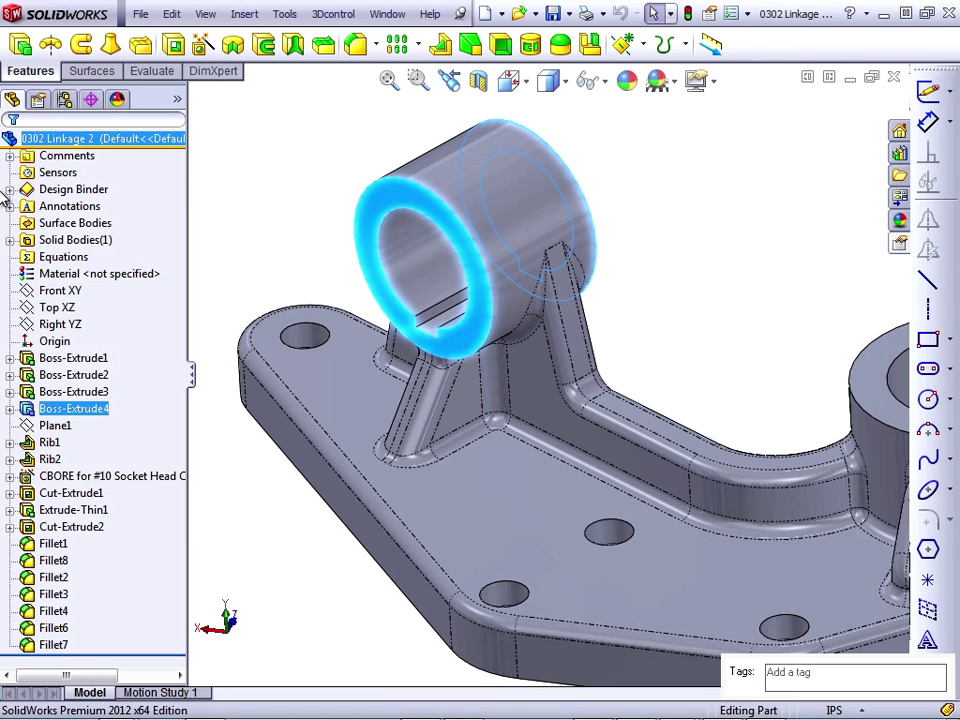
Expand the Design Binder to reveal Design Journal.doc, then clear the selection
click(9, 190)
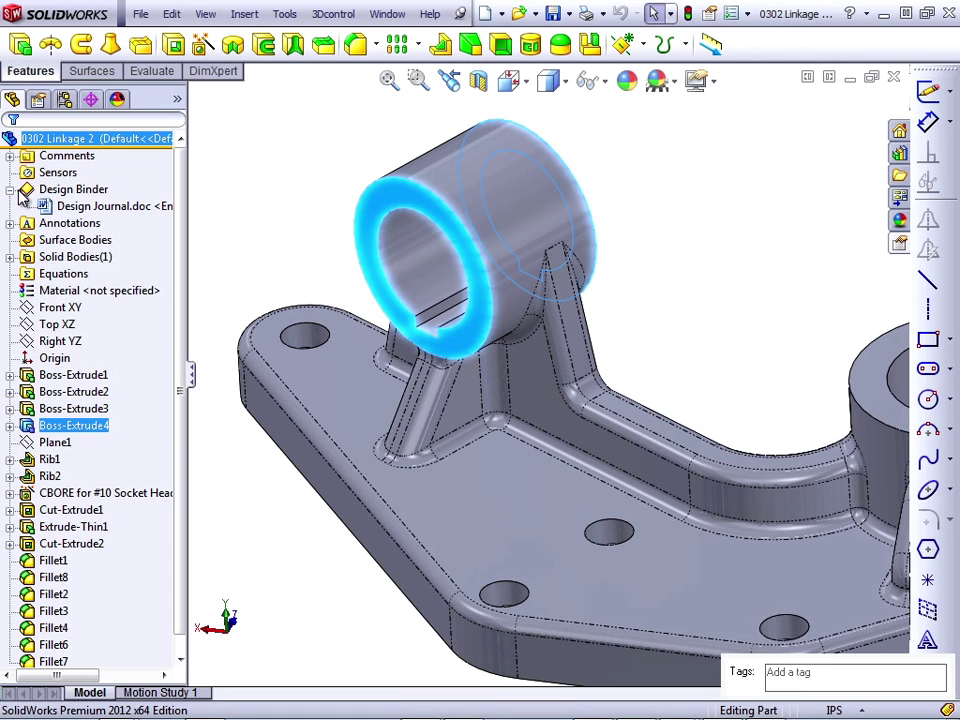
click(80, 192)
click(220, 174)
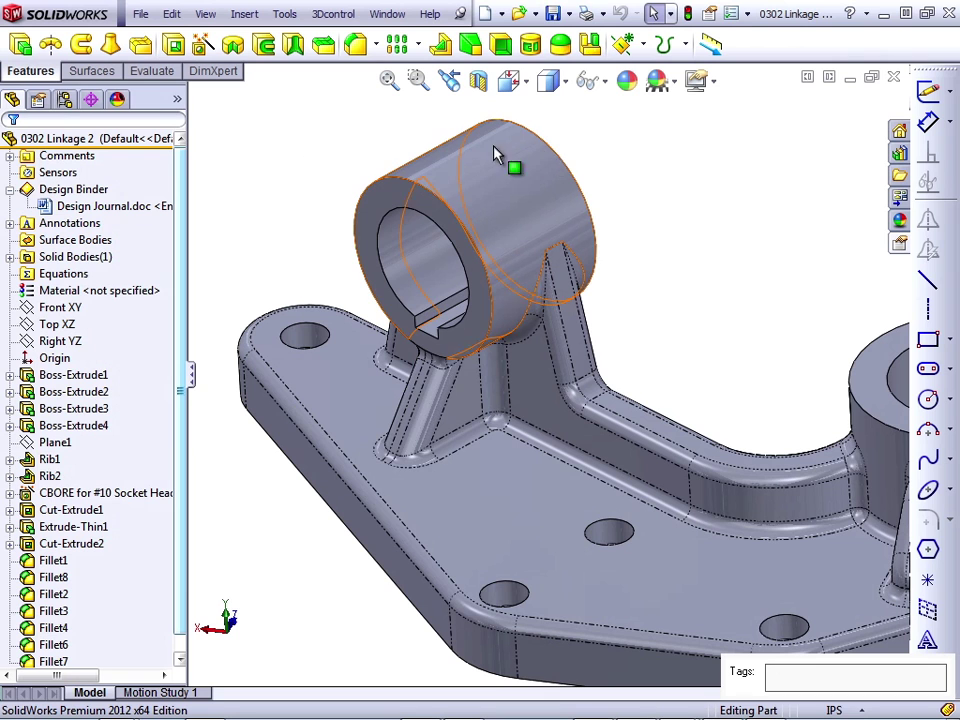
In System Options > FeatureManager, set the Design Binder item to Show and confirm
click(749, 15)
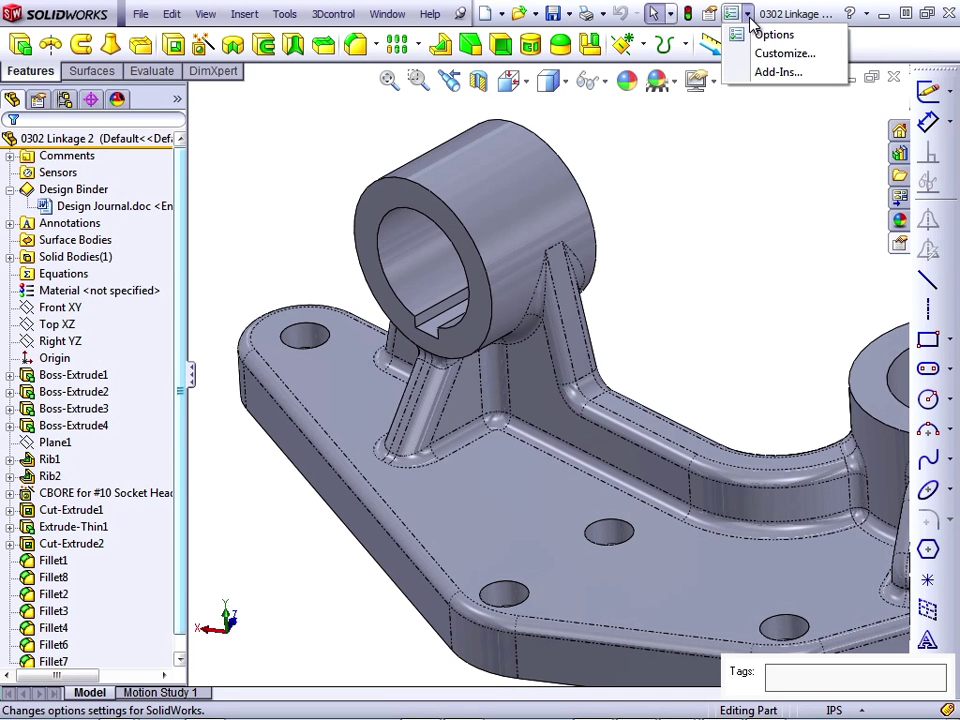
click(769, 36)
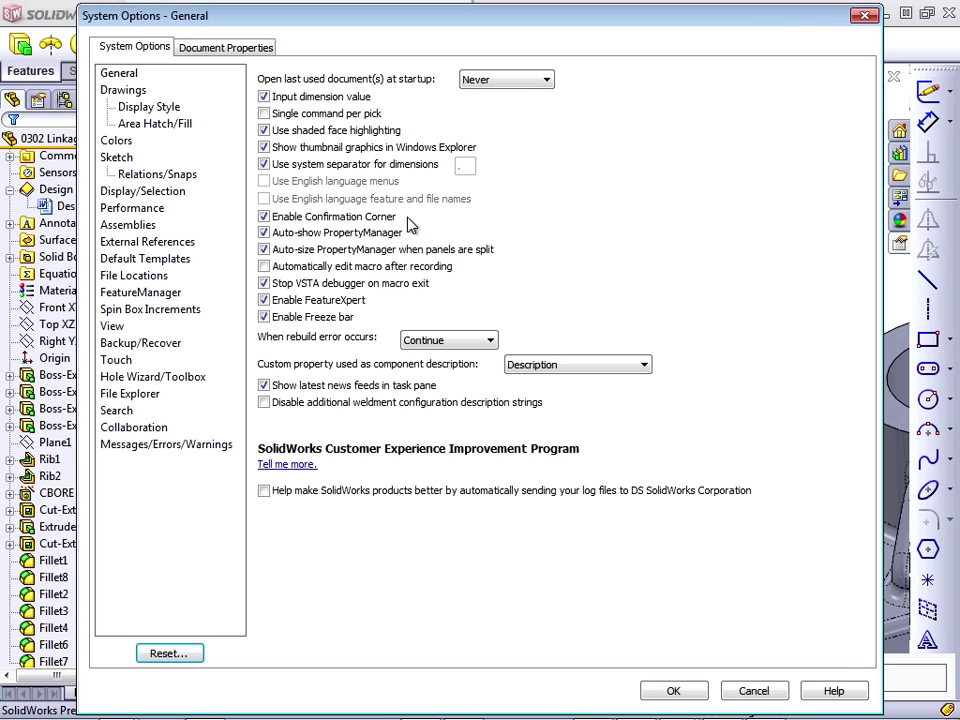
click(140, 294)
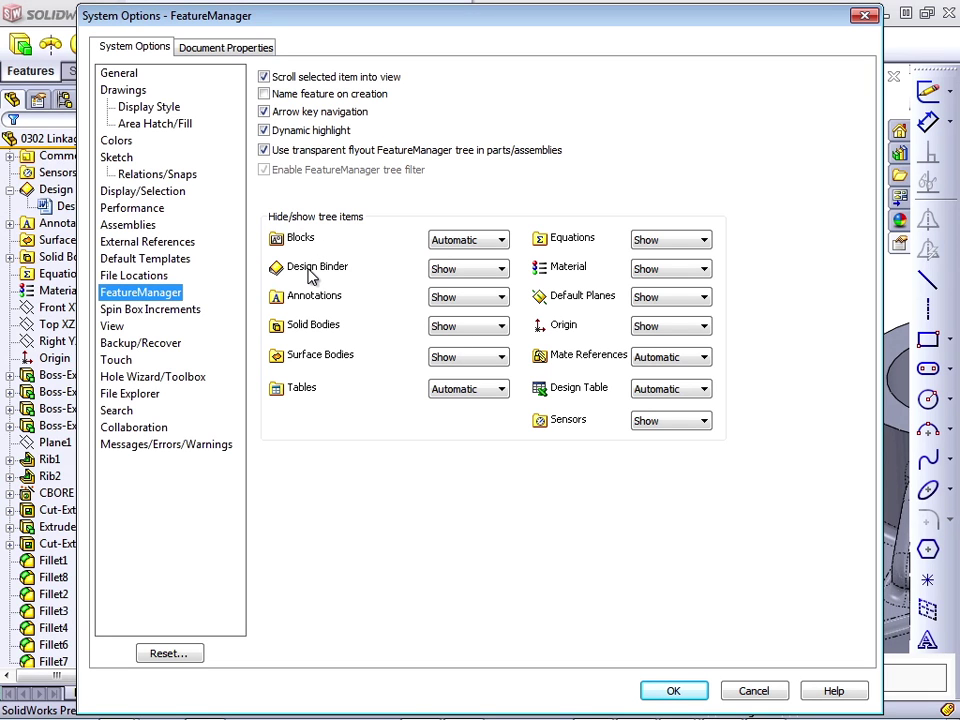
click(497, 270)
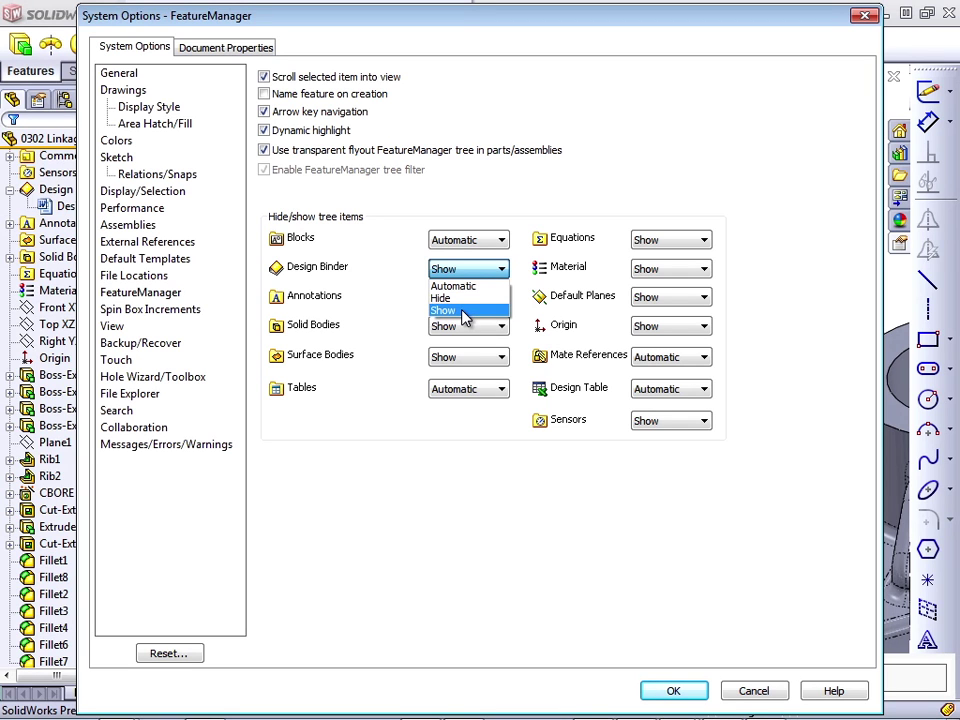
click(464, 316)
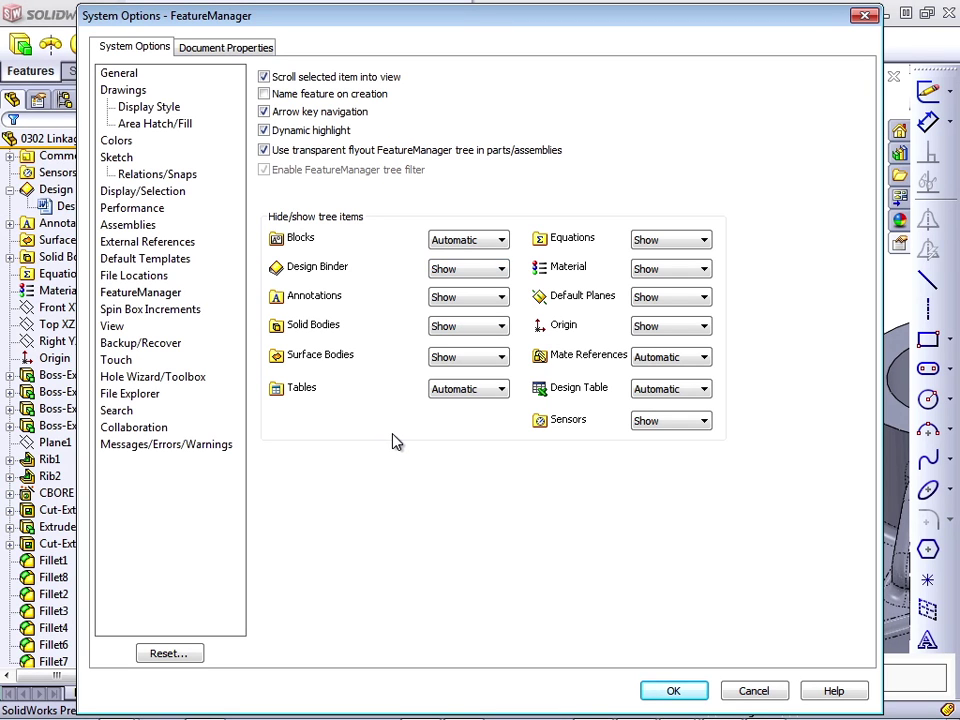
click(673, 691)
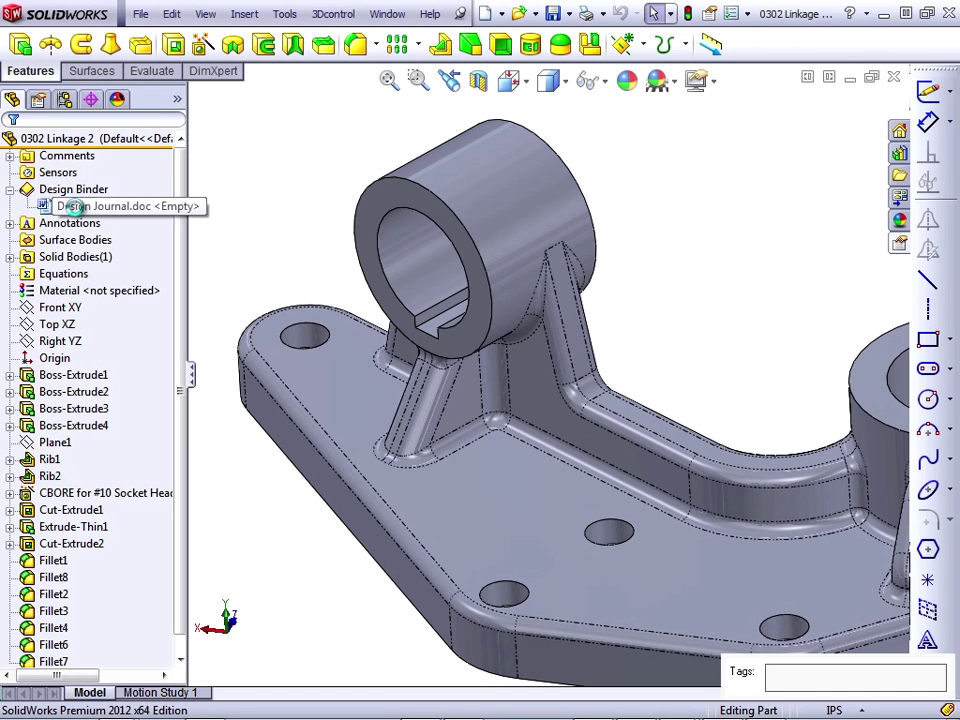
double_click(77, 212)
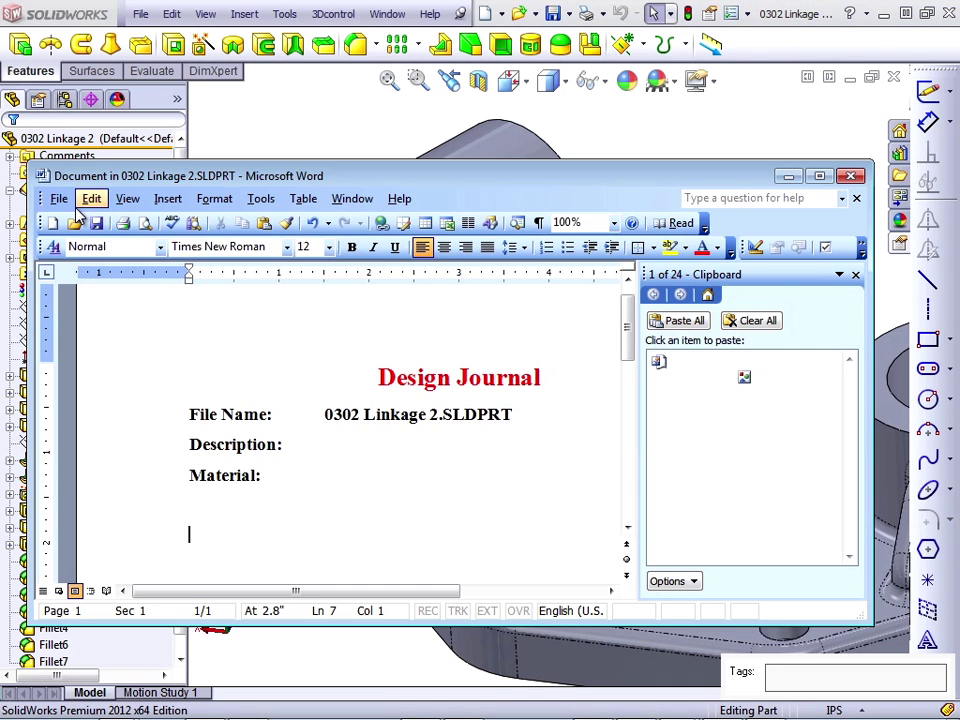
drag(460, 172, 503, 92)
drag(478, 533, 455, 645)
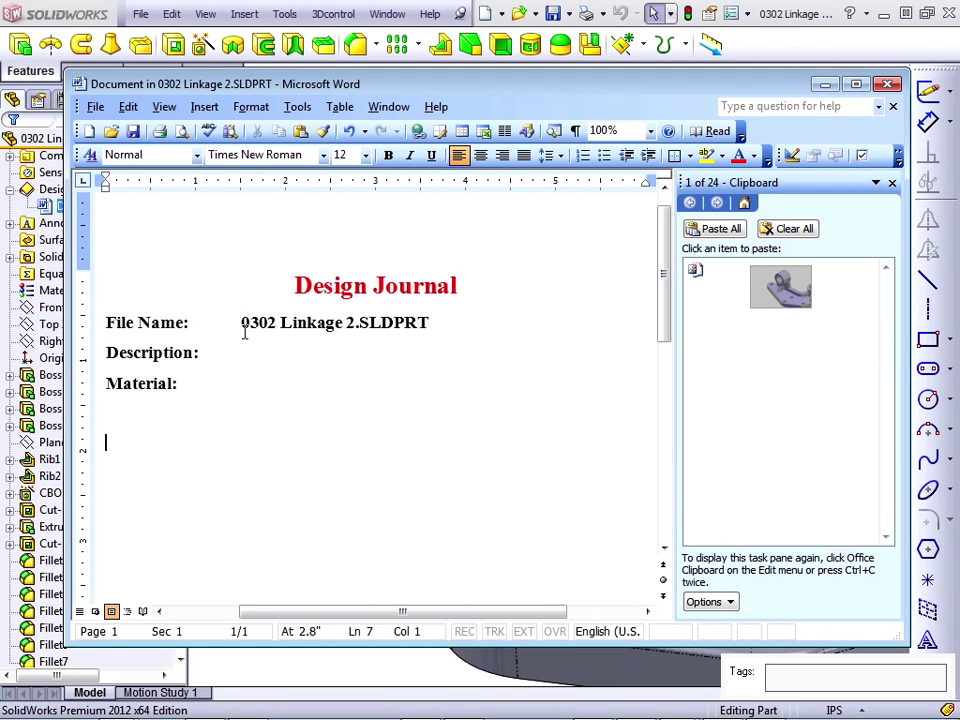
drag(242, 322, 441, 327)
click(289, 363)
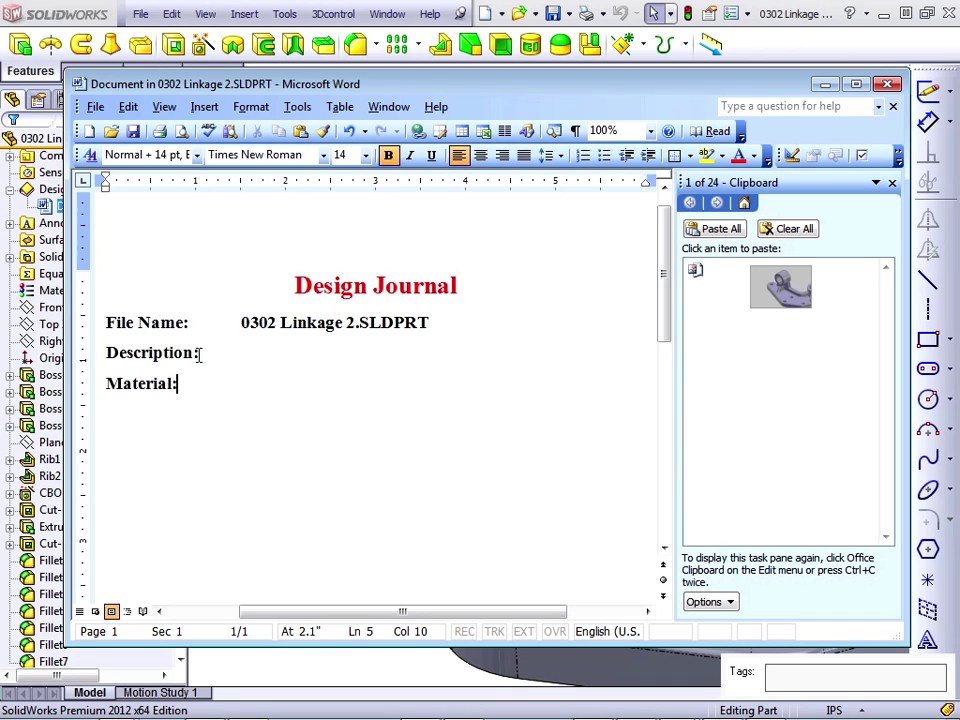
drag(199, 352, 107, 354)
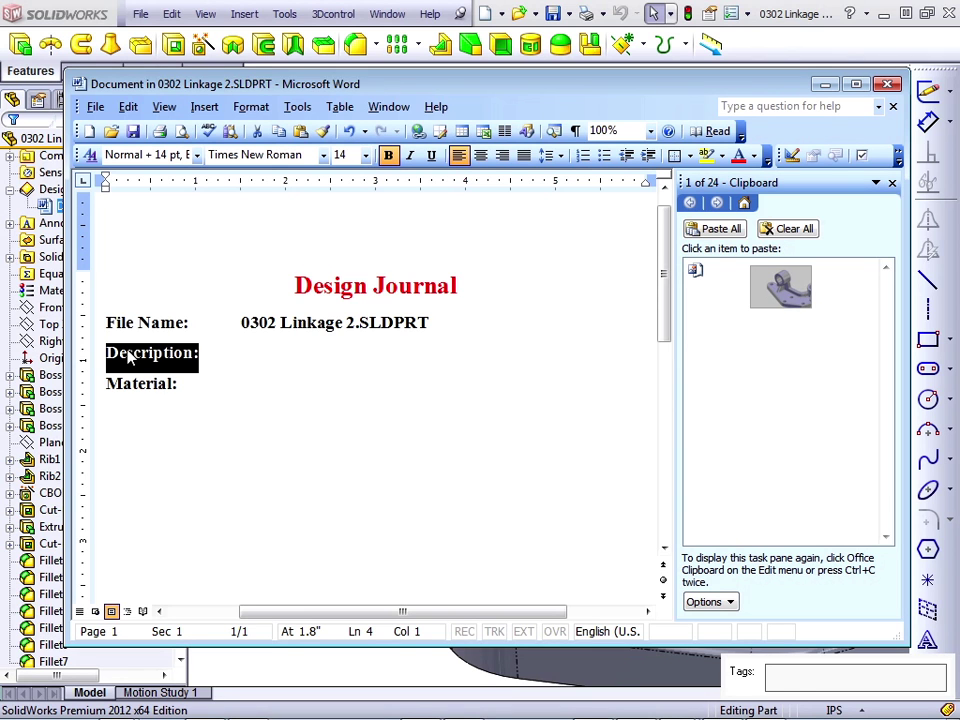
click(888, 86)
Enter 'CASTING BRACKET FOR 4577 TURNING CENTER' as the DESCRIPTION custom property in File Properties
click(140, 14)
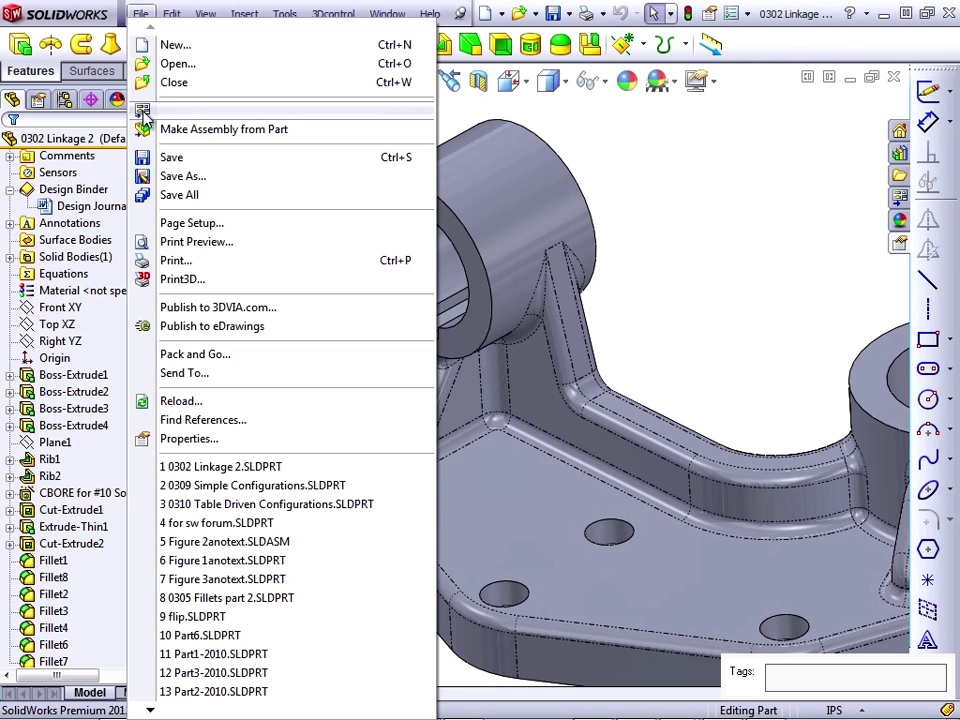
click(190, 438)
click(496, 292)
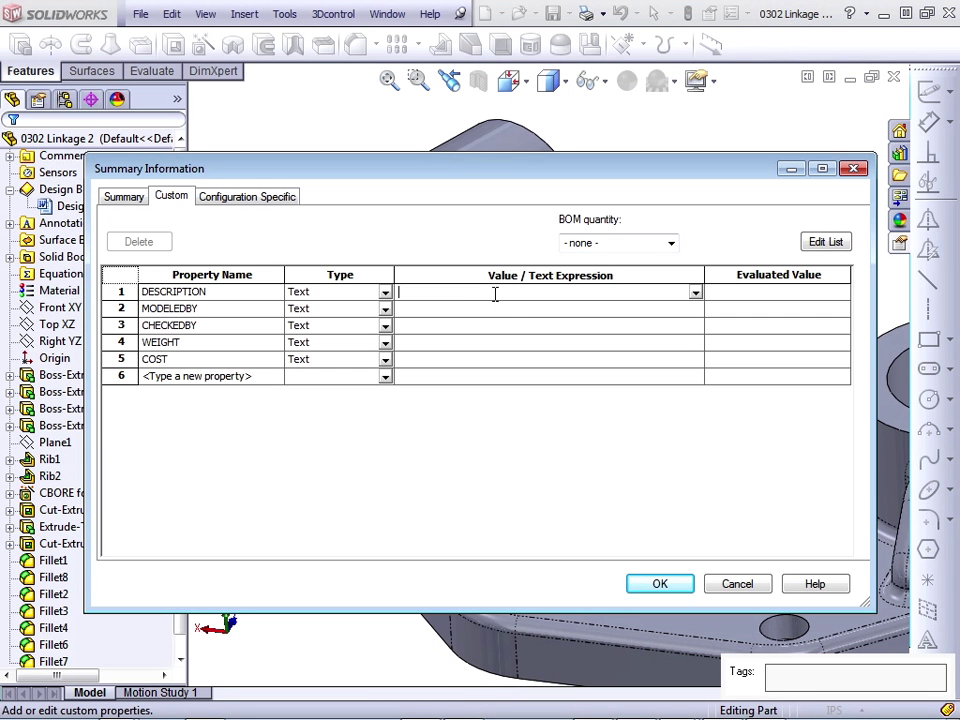
key(Caps_Lock)
text(CASTING BRACKET FOR 4577 TURNING CENTER)
click(660, 583)
click(118, 212)
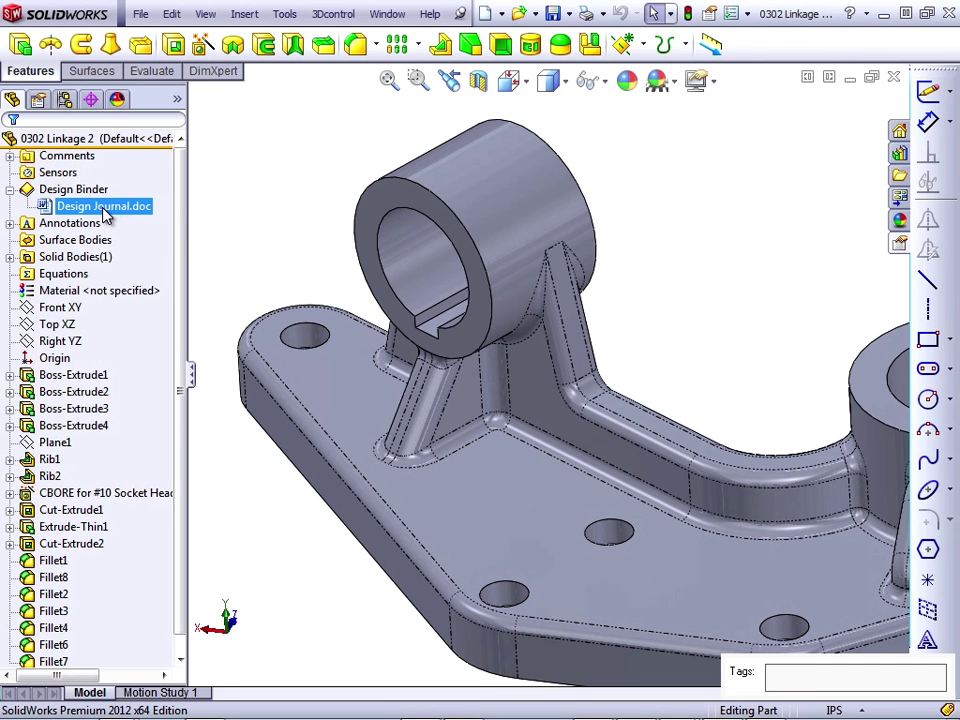
Open Design Journal.doc in Word, paste the part image below Material, and close Word
click(107, 214)
double_click(108, 207)
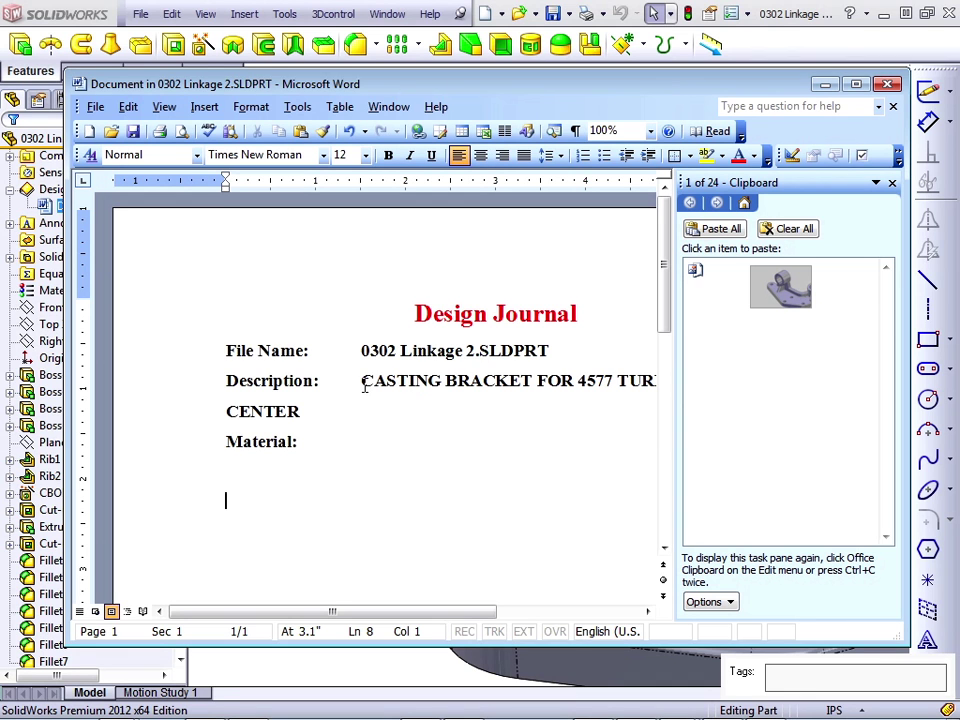
mouse_move(364, 385)
mouse_down()
mouse_move(379, 393)
mouse_move(386, 420)
mouse_up()
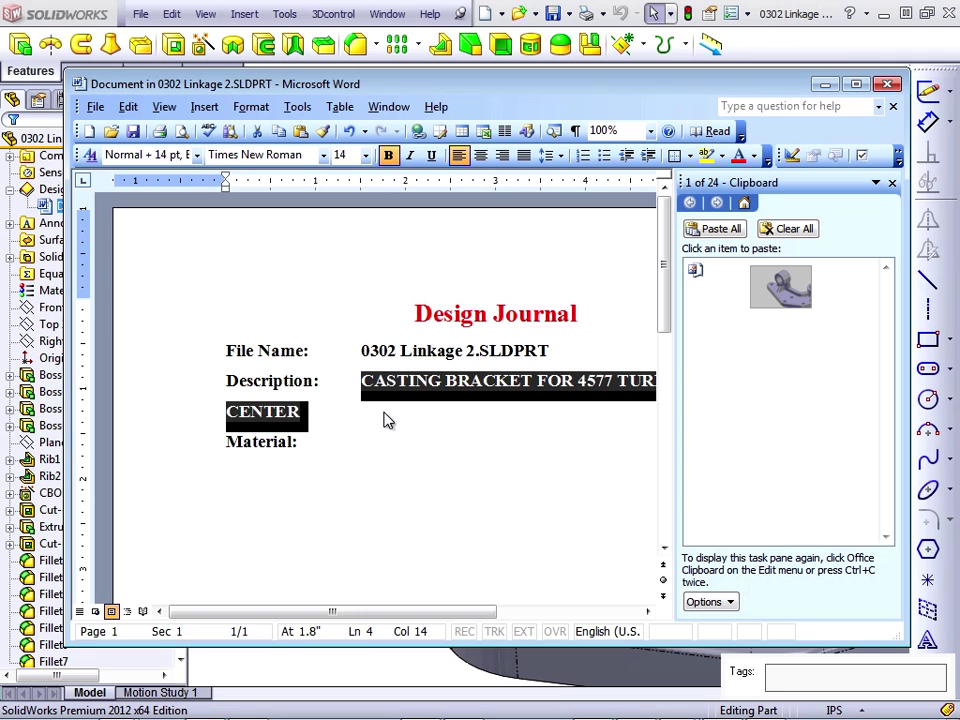
double_click(268, 505)
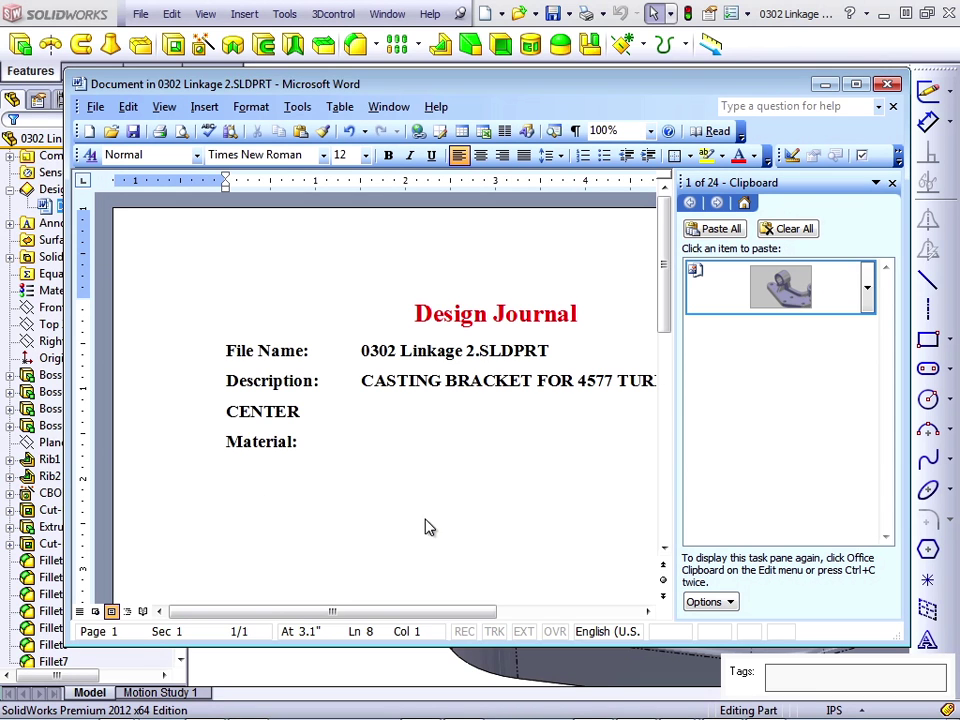
click(866, 290)
click(834, 328)
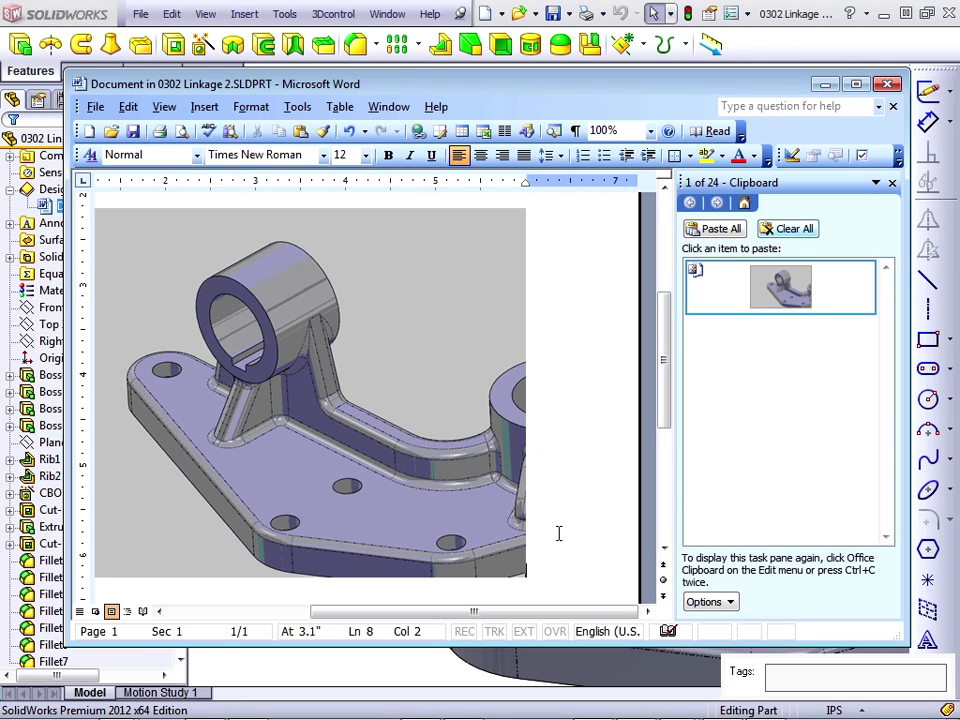
key(alt+F4)
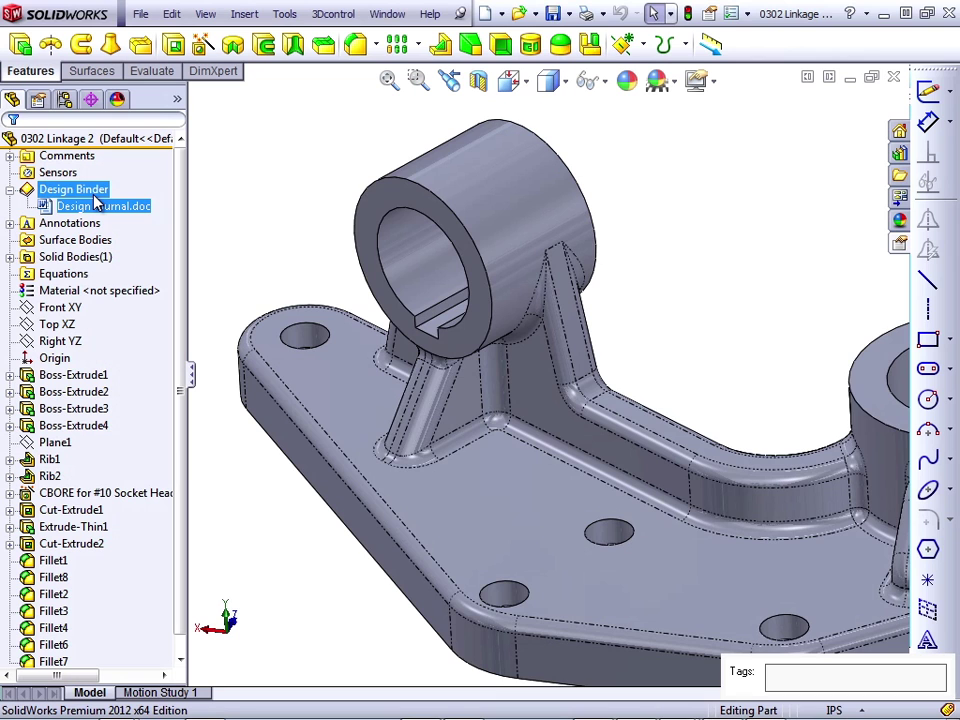
Zoom to fit and start adding an attachment to the Design Binder
click(332, 246)
key(f)
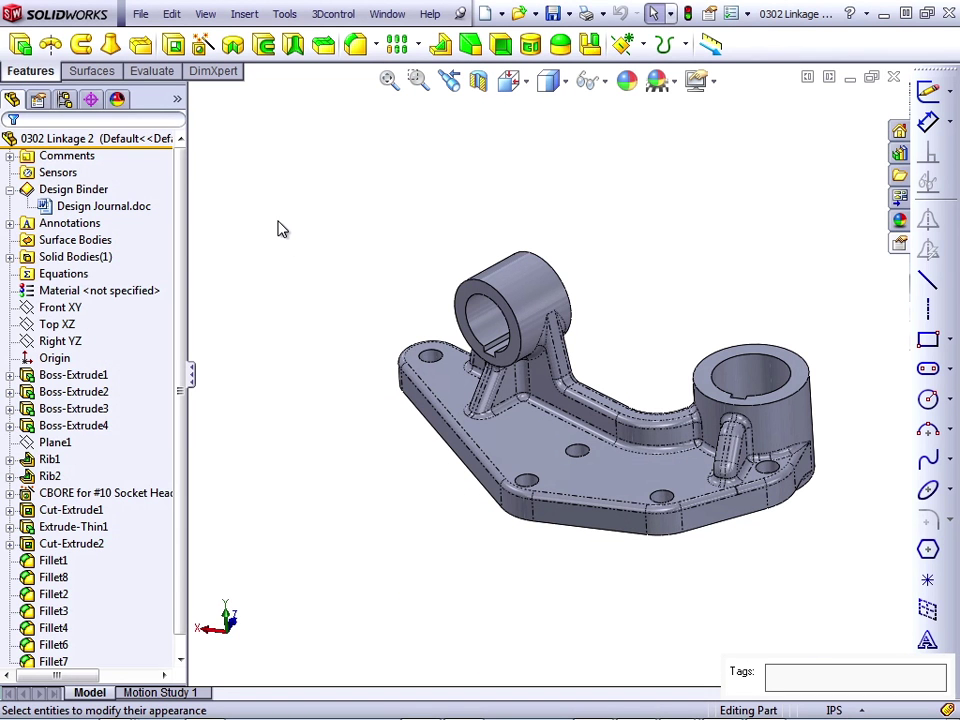
click(85, 192)
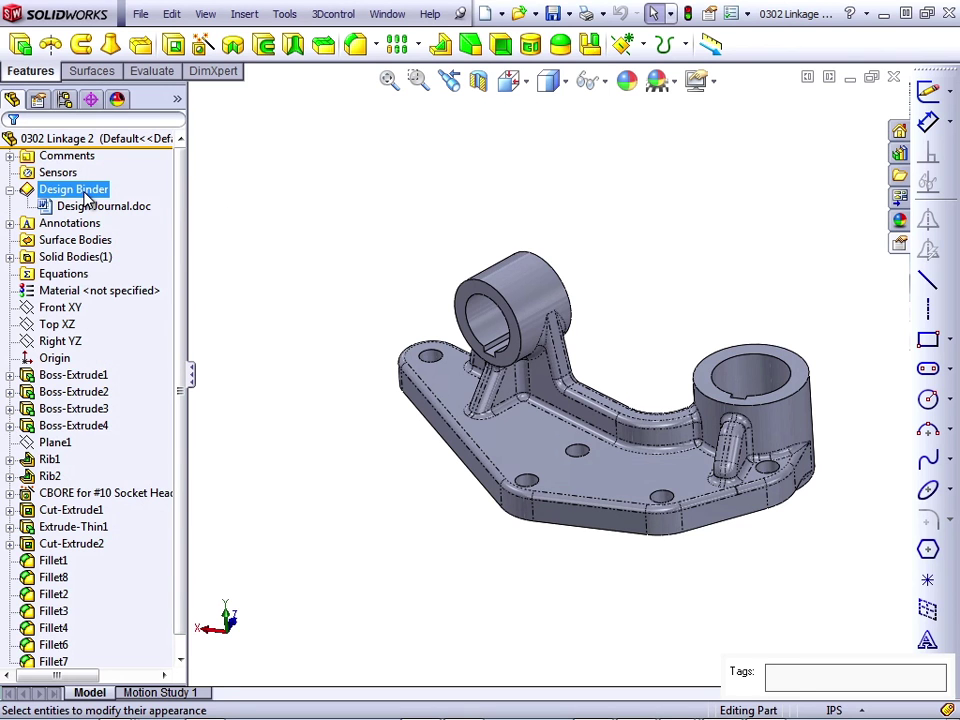
right_click(86, 197)
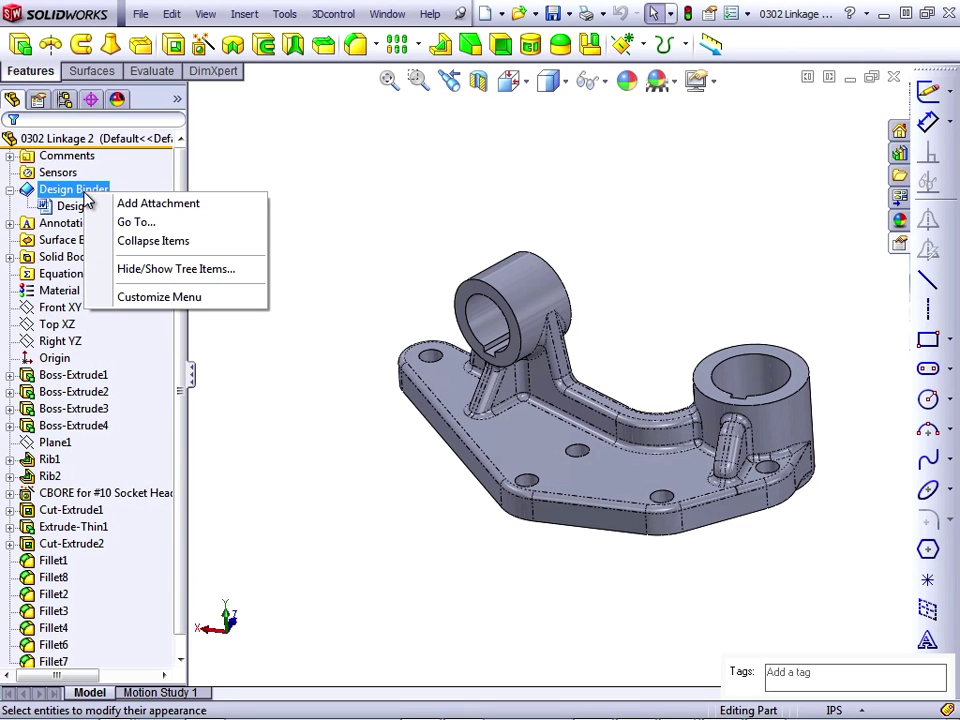
click(141, 204)
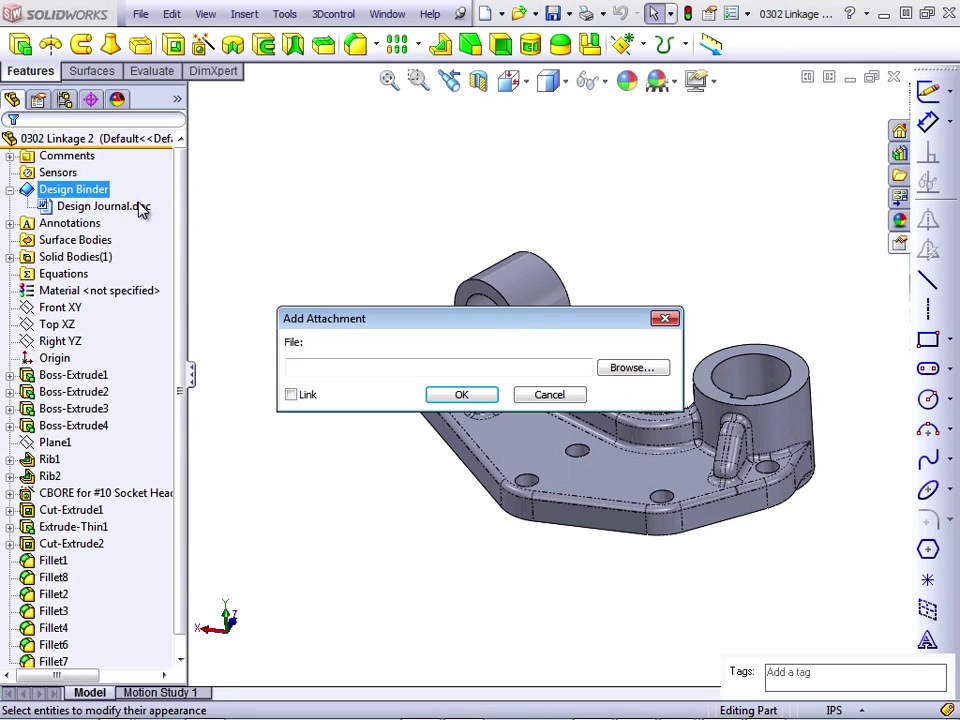
Browse on the Data drive to the 0312 folder, pick 0312 Brass Rendering.png, and toggle the link option
click(633, 368)
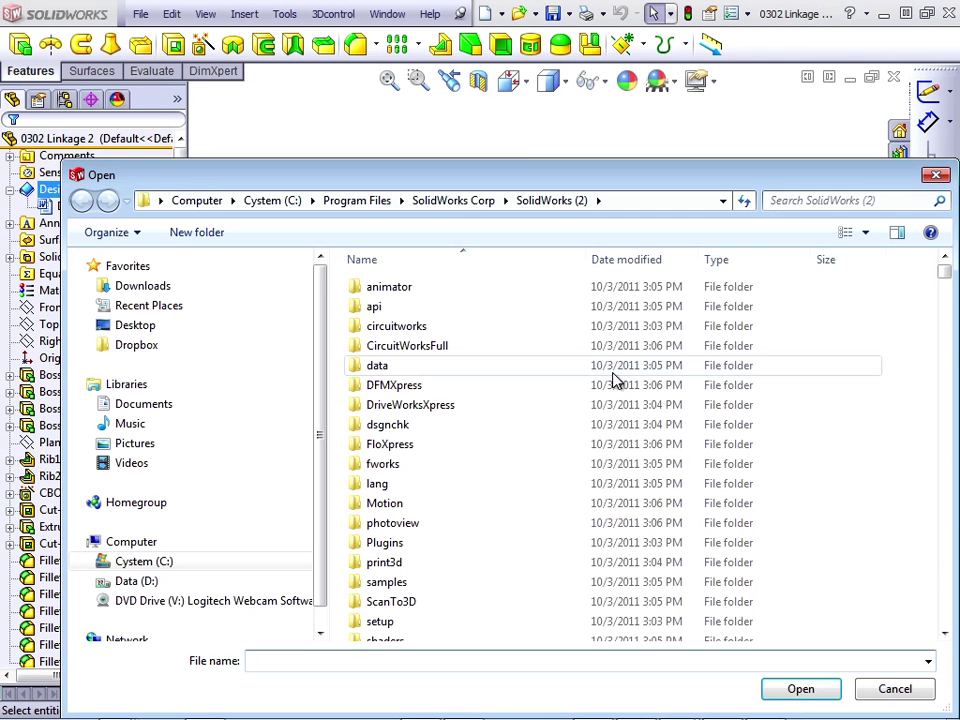
click(136, 584)
double_click(628, 310)
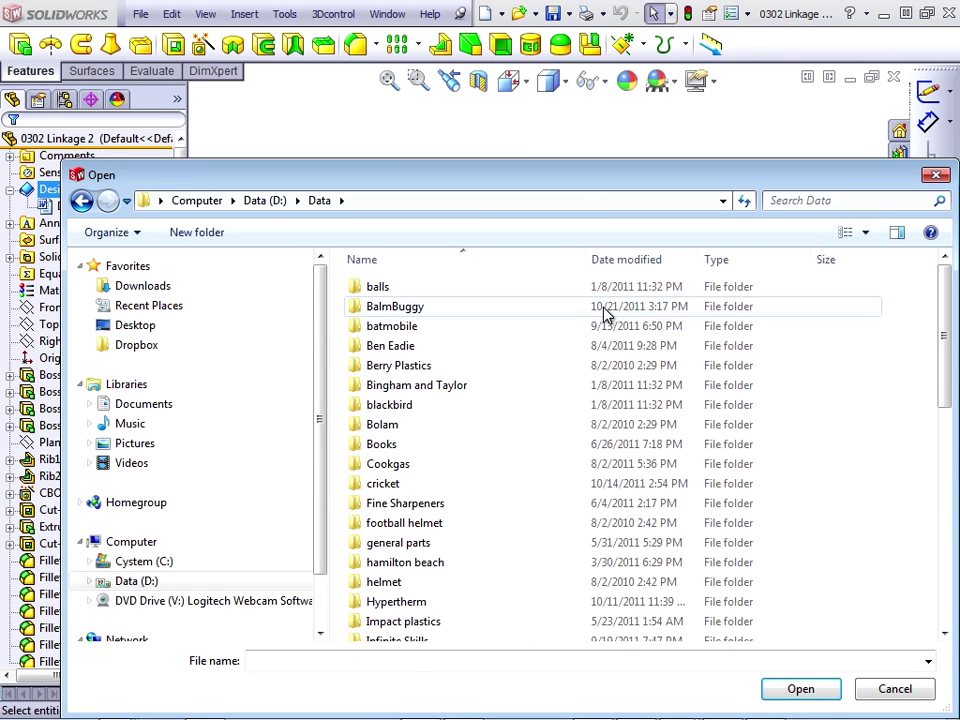
double_click(410, 634)
double_click(385, 287)
scroll(400, 520, down, 4)
double_click(452, 556)
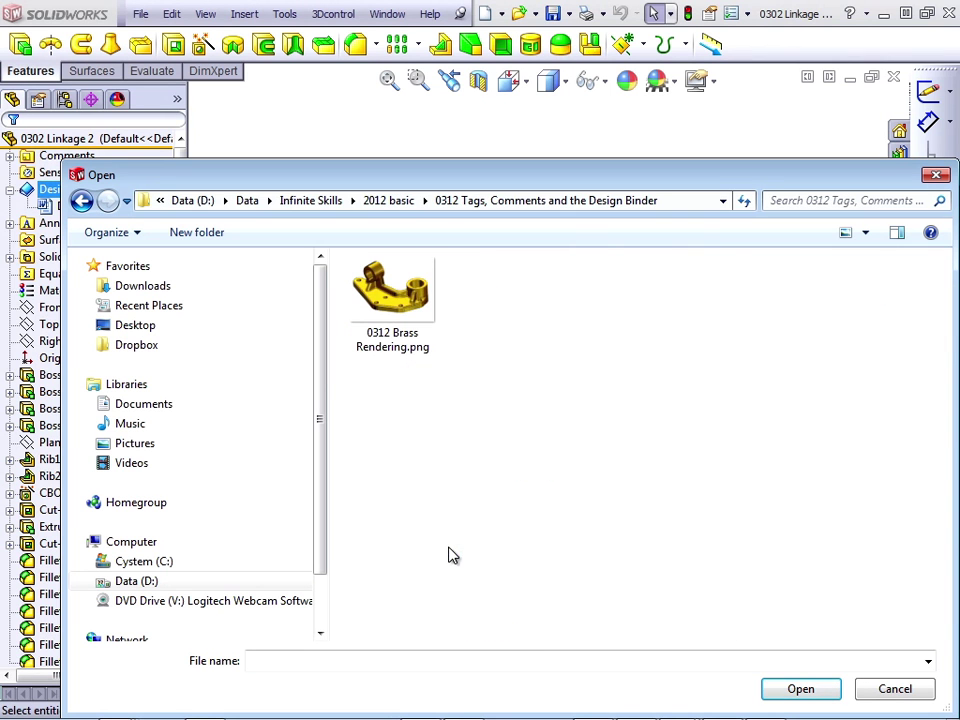
double_click(400, 330)
click(291, 394)
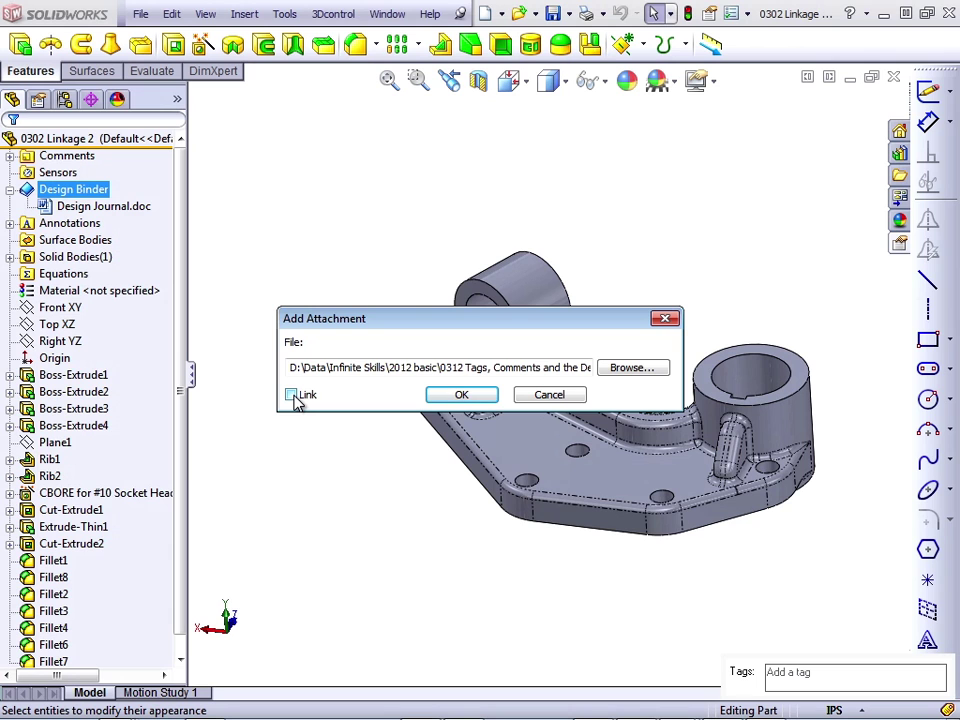
Add 0312 Brass Rendering.png to the Design Binder with the Link option enabled
click(293, 396)
click(291, 395)
click(460, 395)
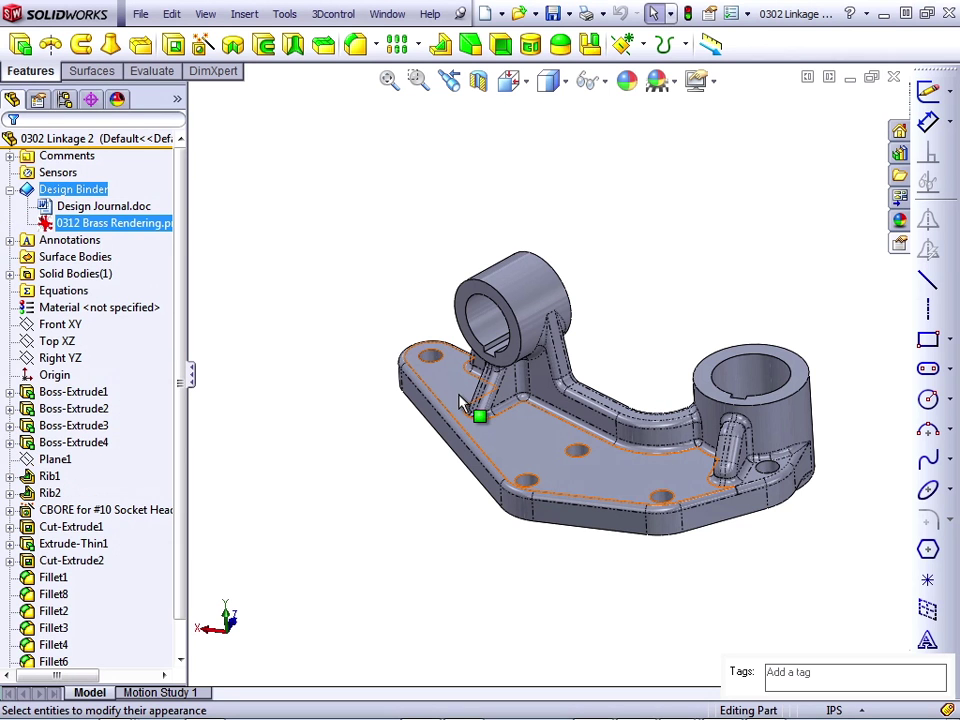